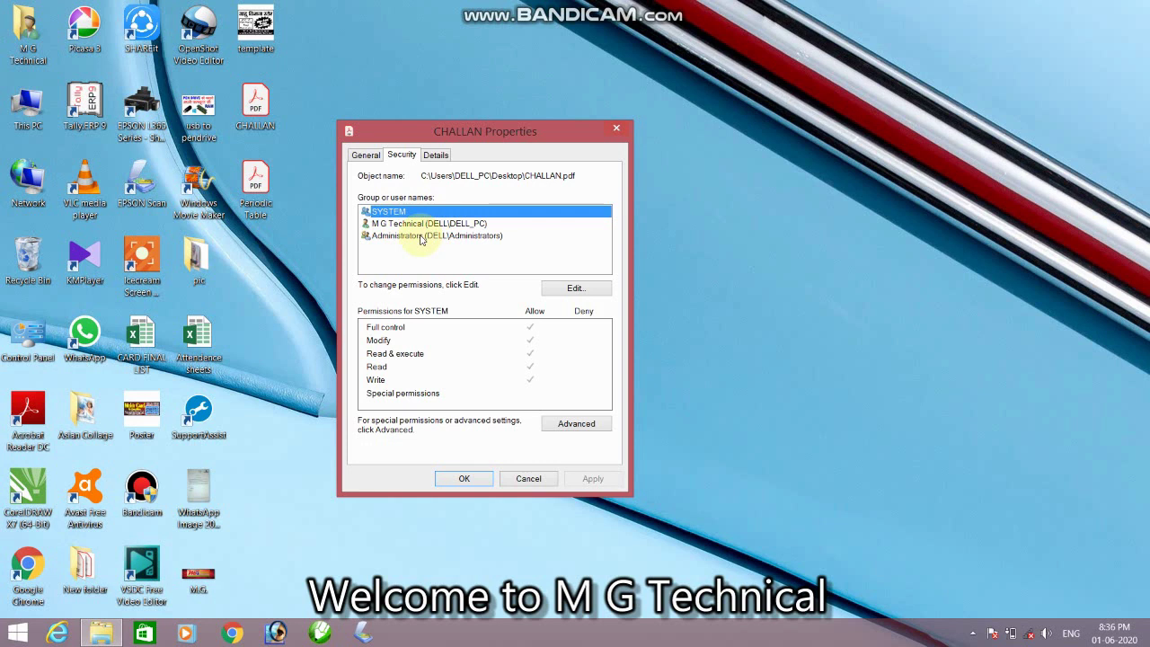
Deny Full control to the Administrators group on CHALLAN.pdf, apply it with the warning accepted, and close the file's properties.
{"action": "left_click", "coordinate": [421, 236]}
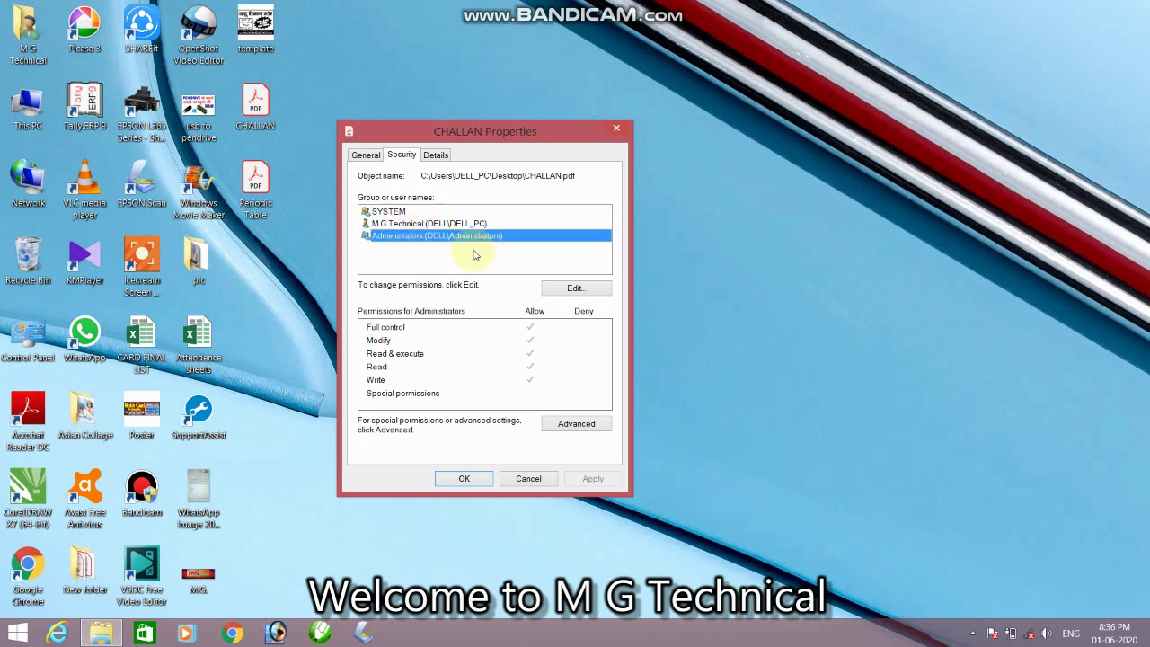
{"action": "left_click", "coordinate": [561, 287]}
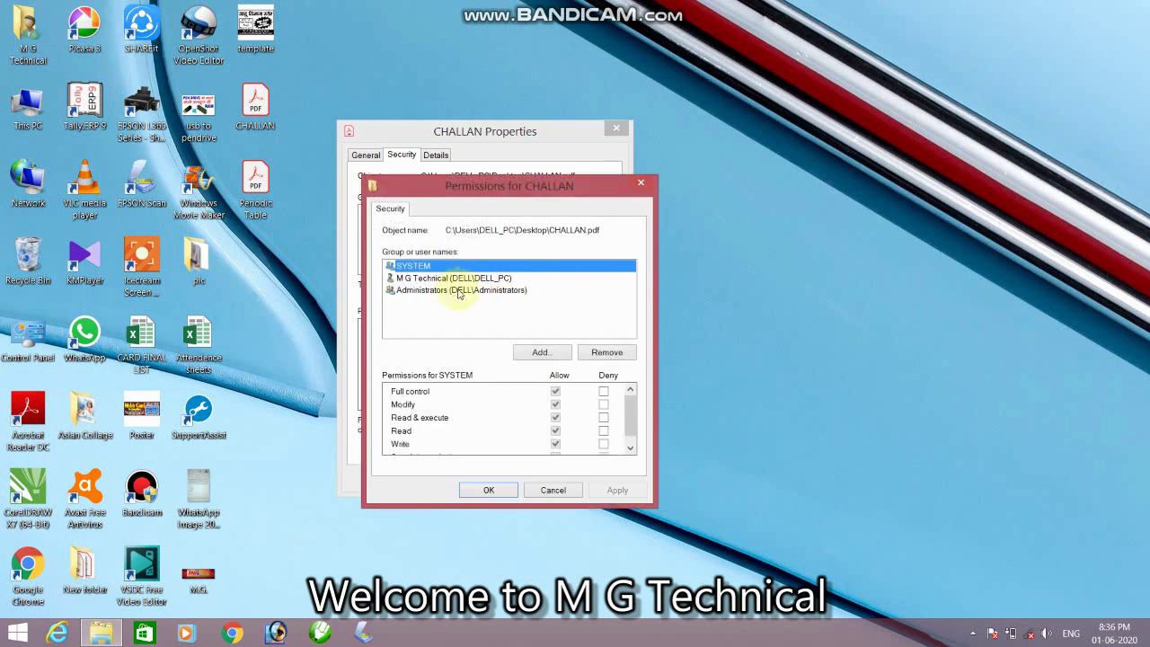
{"action": "left_click", "coordinate": [431, 291]}
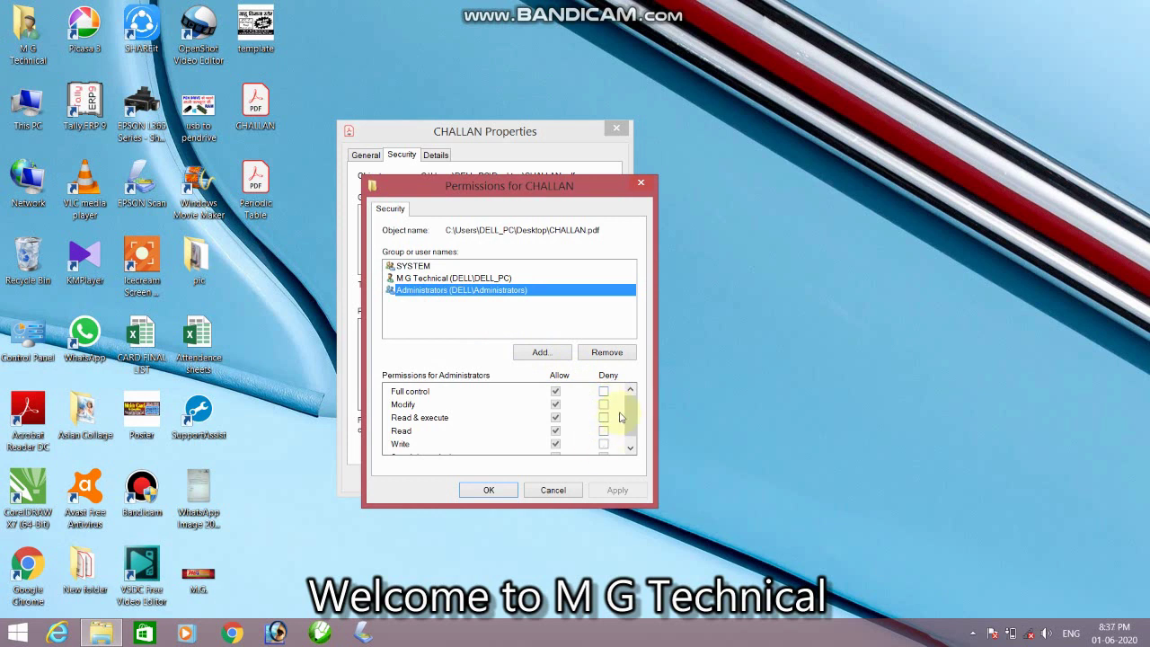
{"action": "scroll", "coordinate": [620, 426], "scroll_direction": "down", "scroll_amount": 1}
{"action": "scroll", "coordinate": [620, 426], "scroll_direction": "up", "scroll_amount": 1}
{"action": "left_click", "coordinate": [602, 393]}
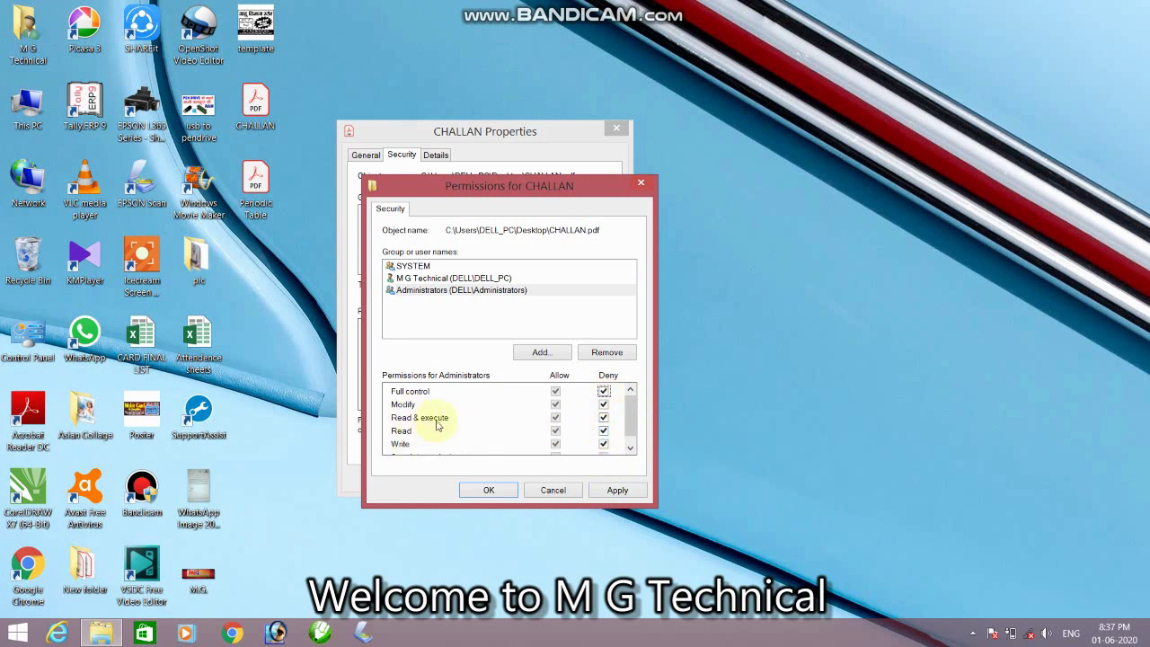
{"action": "left_click", "coordinate": [604, 389]}
{"action": "left_click", "coordinate": [793, 360]}
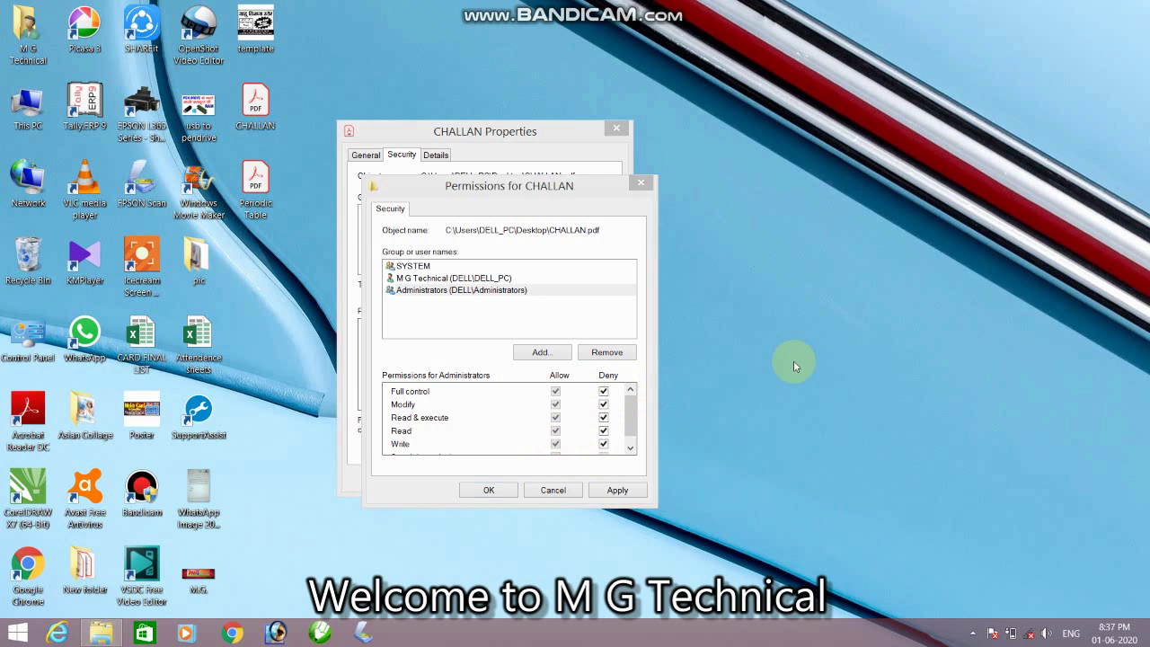
{"action": "left_click", "coordinate": [614, 490]}
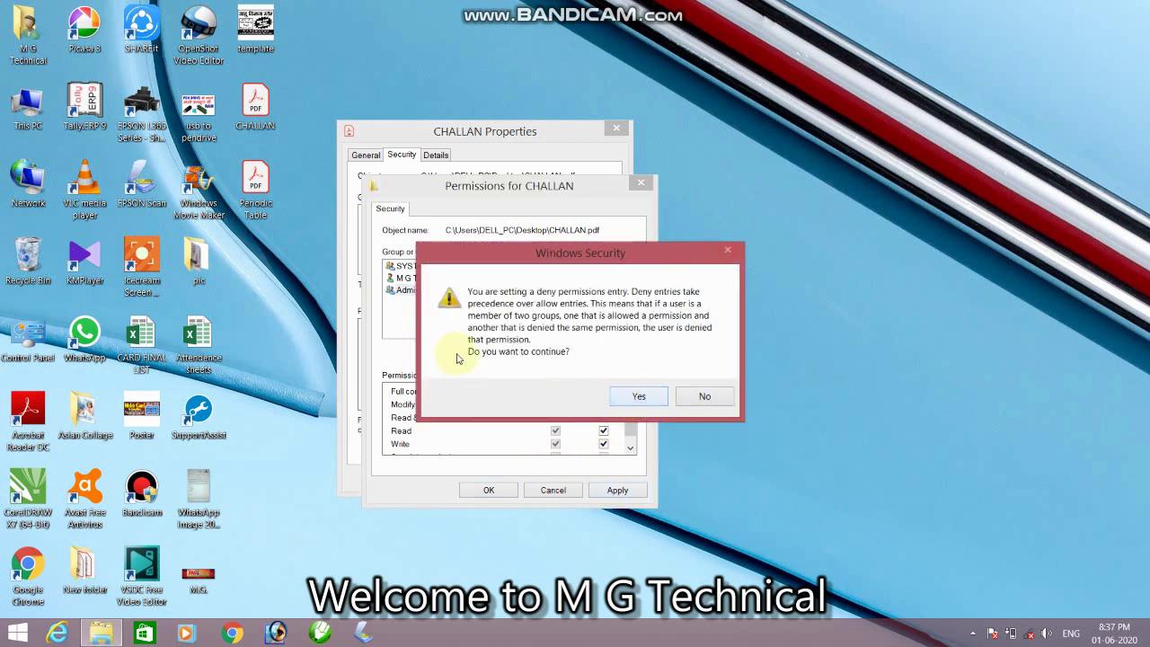
{"action": "left_click", "coordinate": [625, 400]}
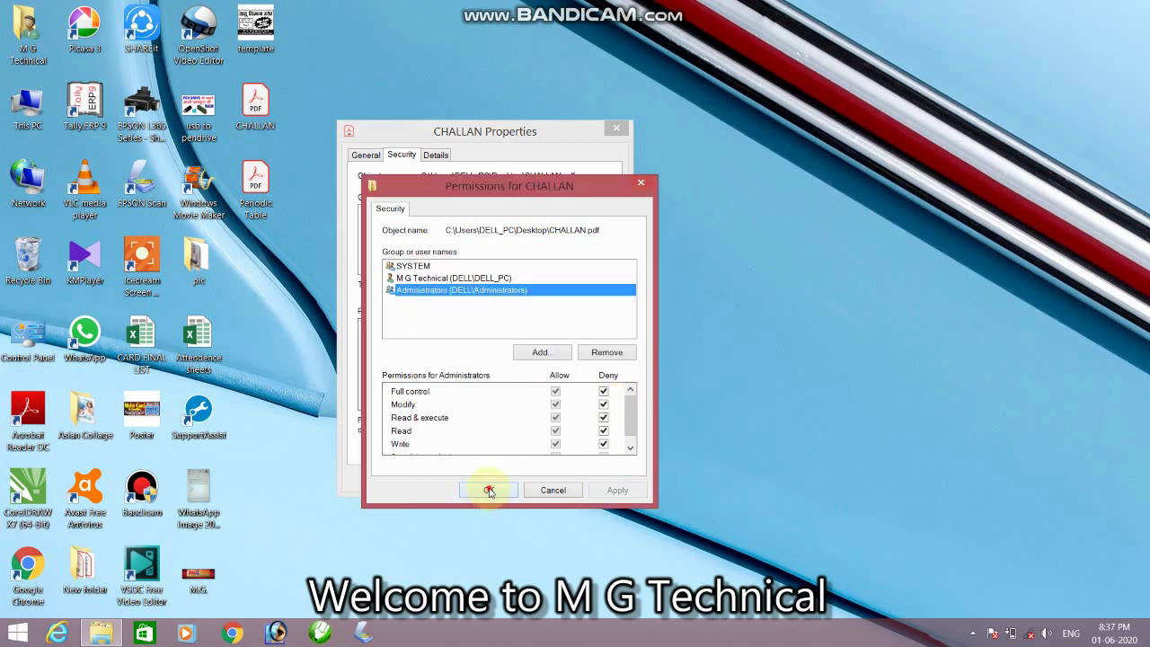
{"action": "left_click", "coordinate": [489, 490]}
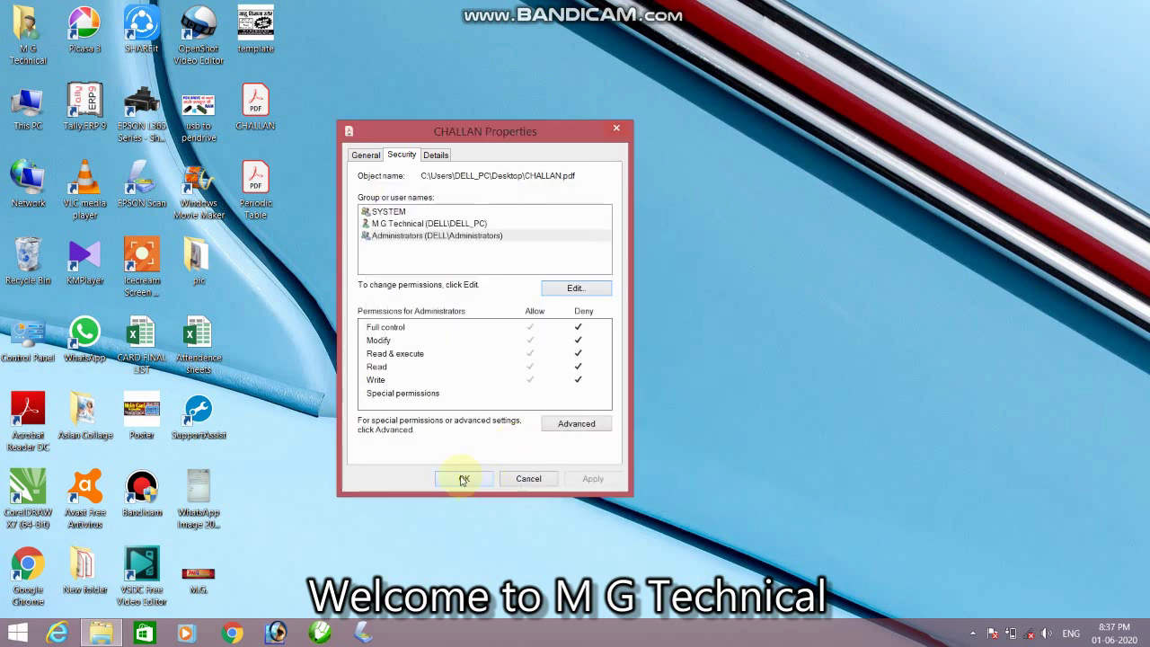
{"action": "left_click", "coordinate": [465, 479]}
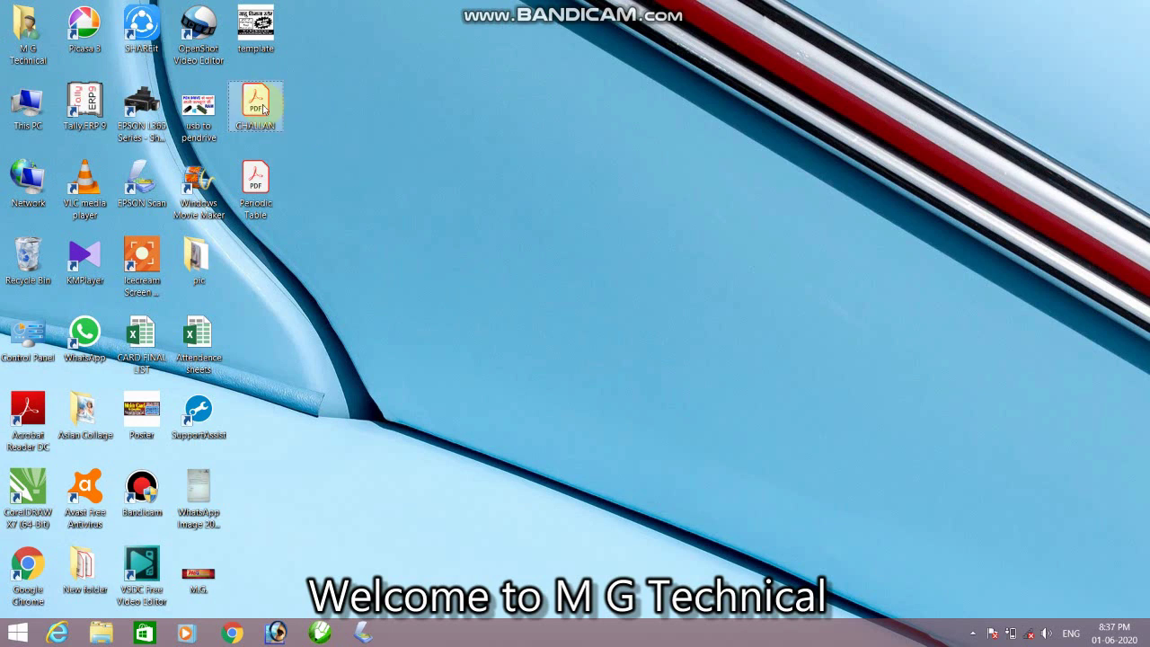
Try to open the CHALLAN PDF from the desktop, then close Acrobat Reader.
{"action": "double_click", "coordinate": [263, 108]}
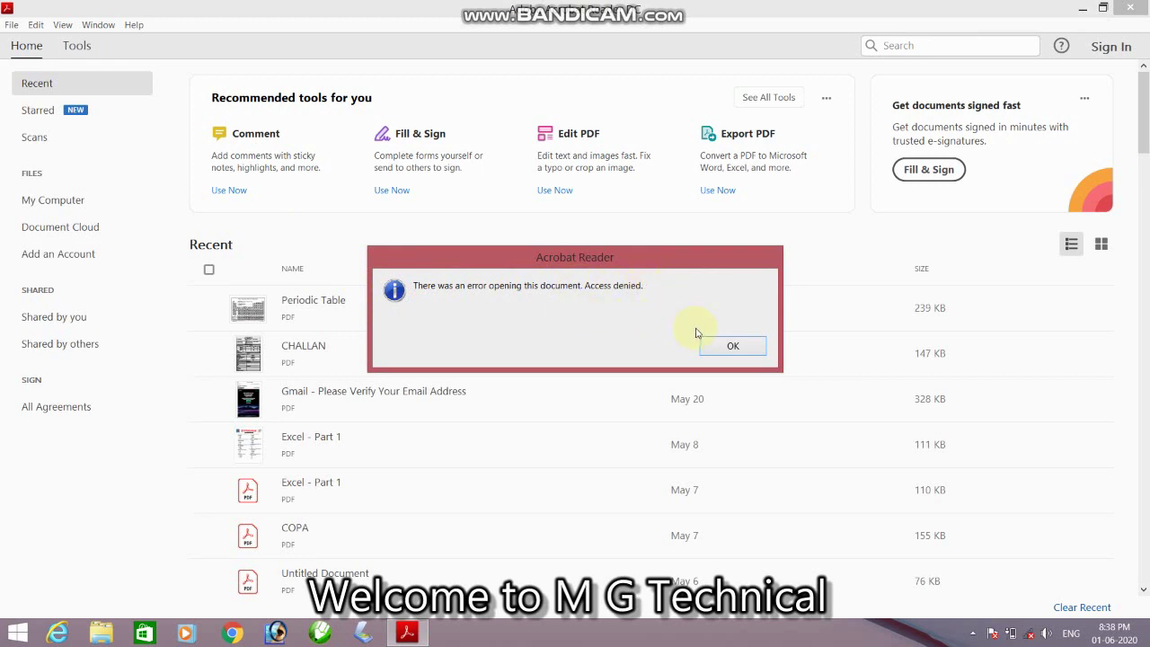
{"action": "left_click", "coordinate": [733, 348]}
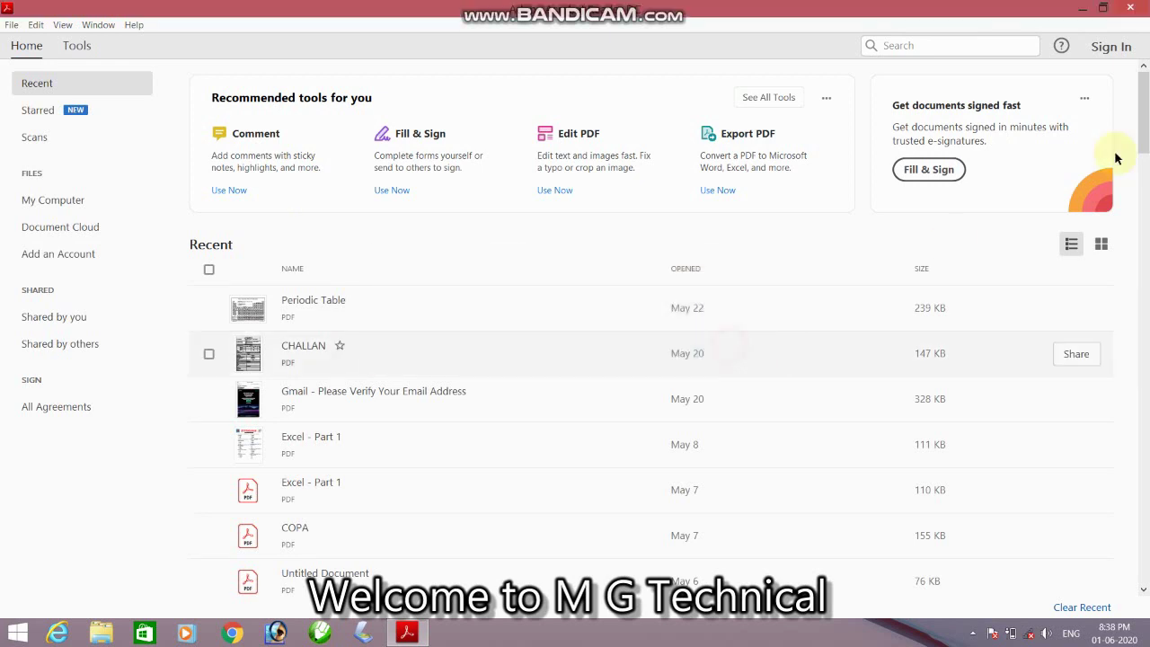
{"action": "left_click", "coordinate": [1129, 8]}
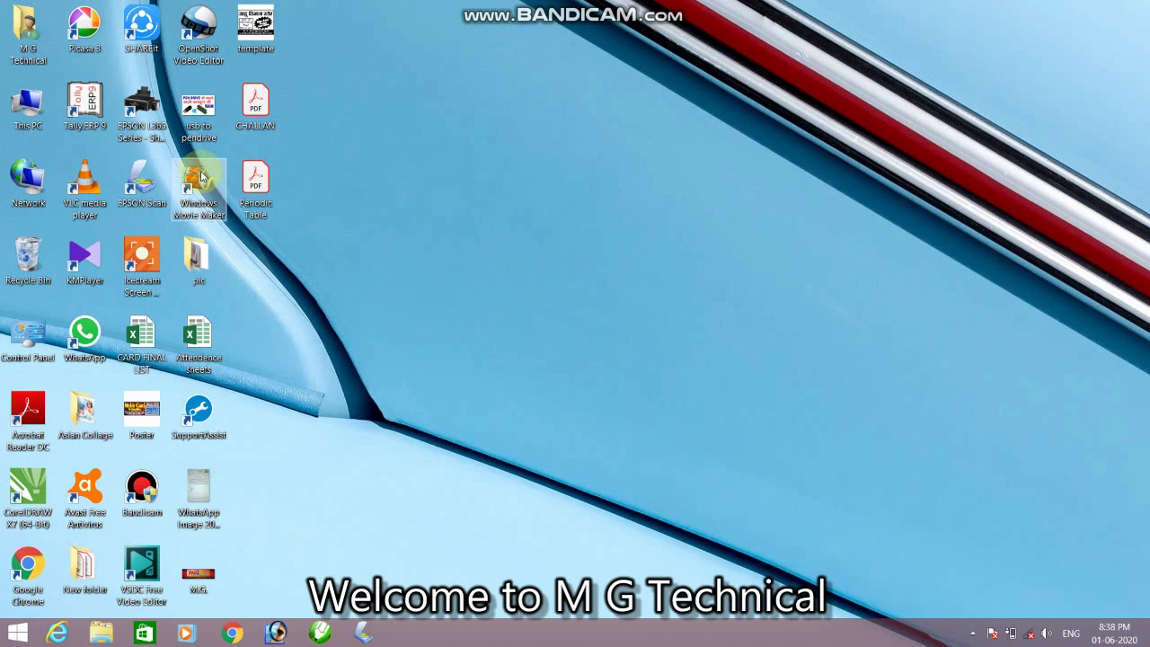
Try to rename the CHALLAN PDF on the desktop as kdf, continuing with administrator permission.
{"action": "right_click", "coordinate": [257, 114]}
{"action": "left_click", "coordinate": [310, 373]}
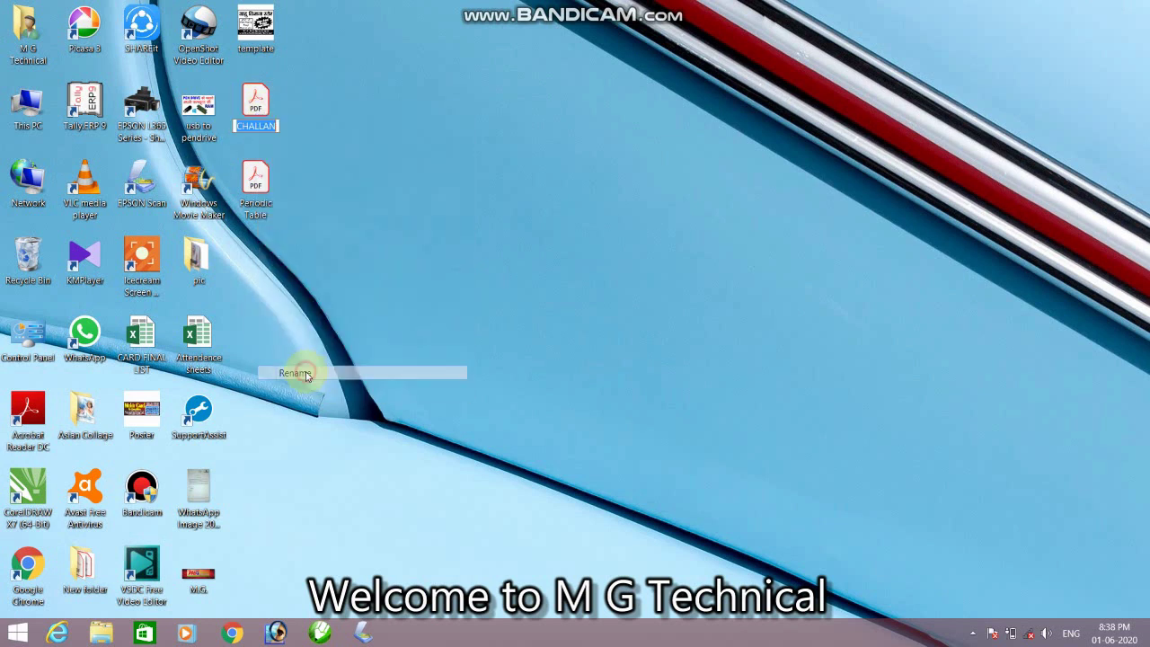
{"action": "type", "text": "kdf"}
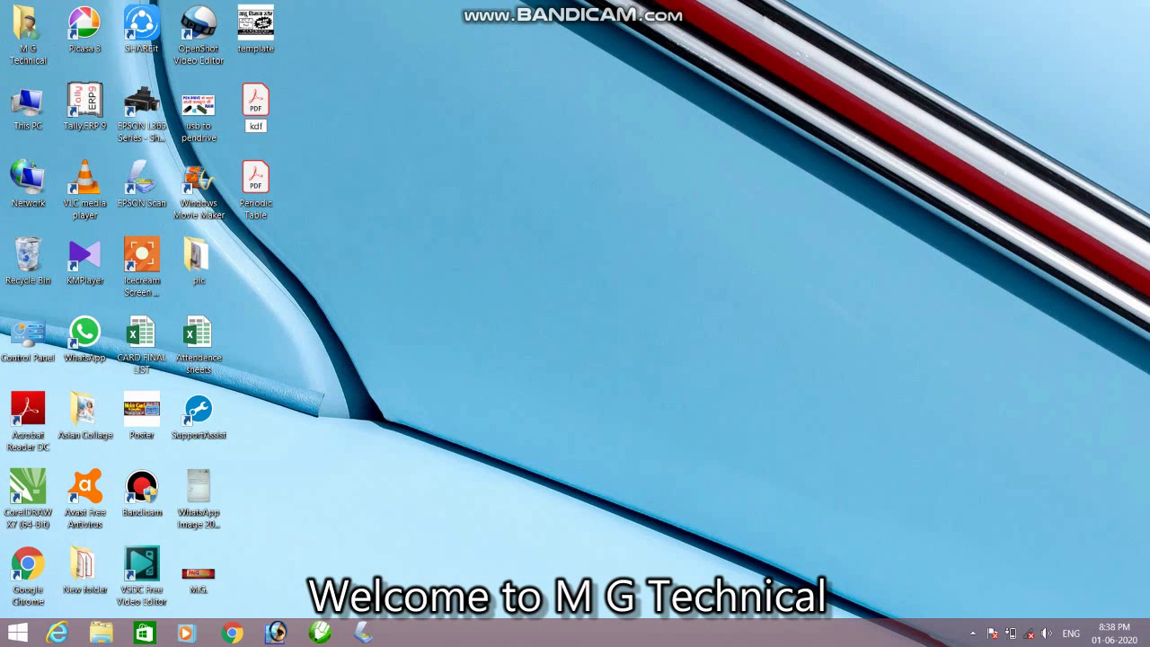
{"action": "left_click", "coordinate": [350, 265]}
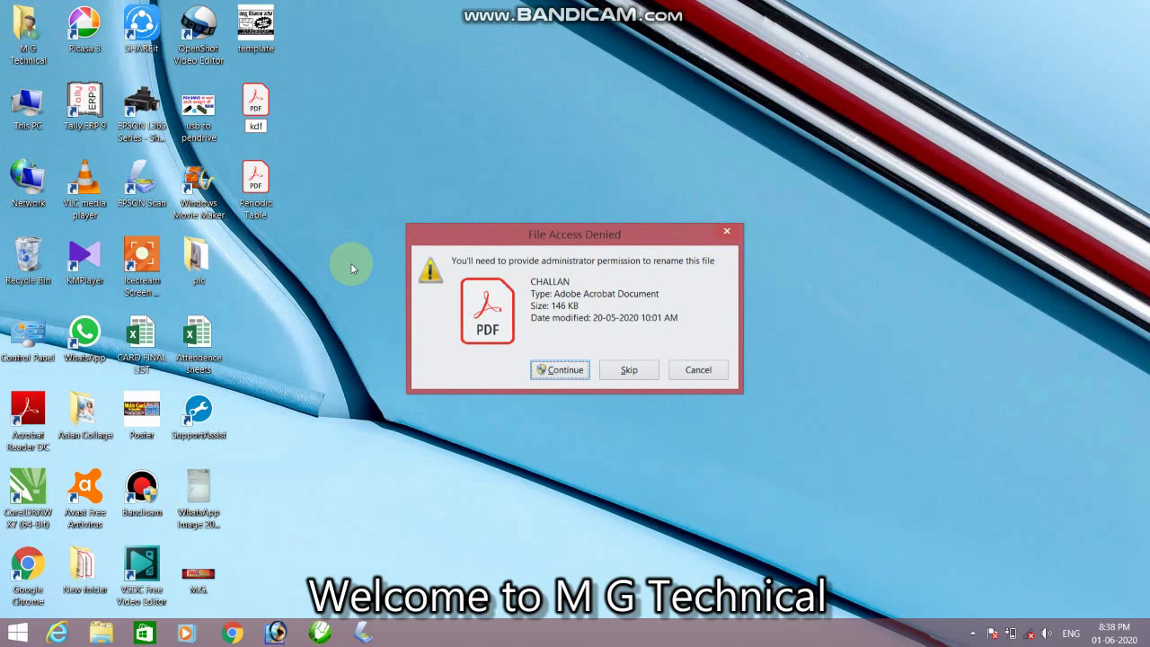
{"action": "key", "text": "Return"}
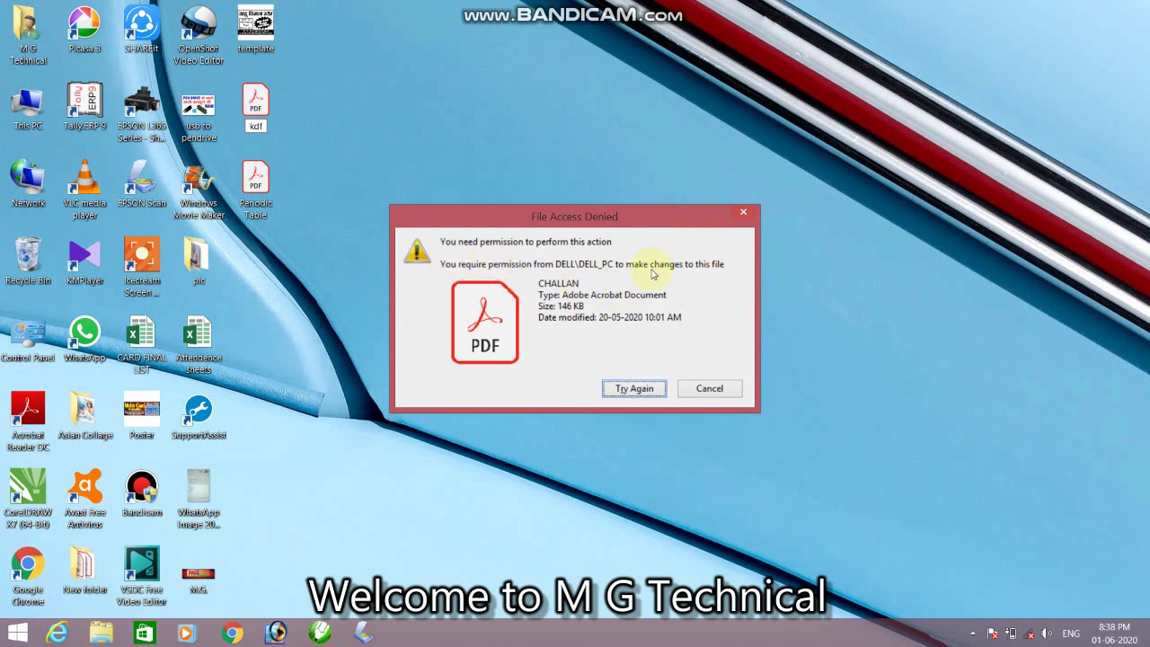
{"action": "left_click", "coordinate": [718, 391]}
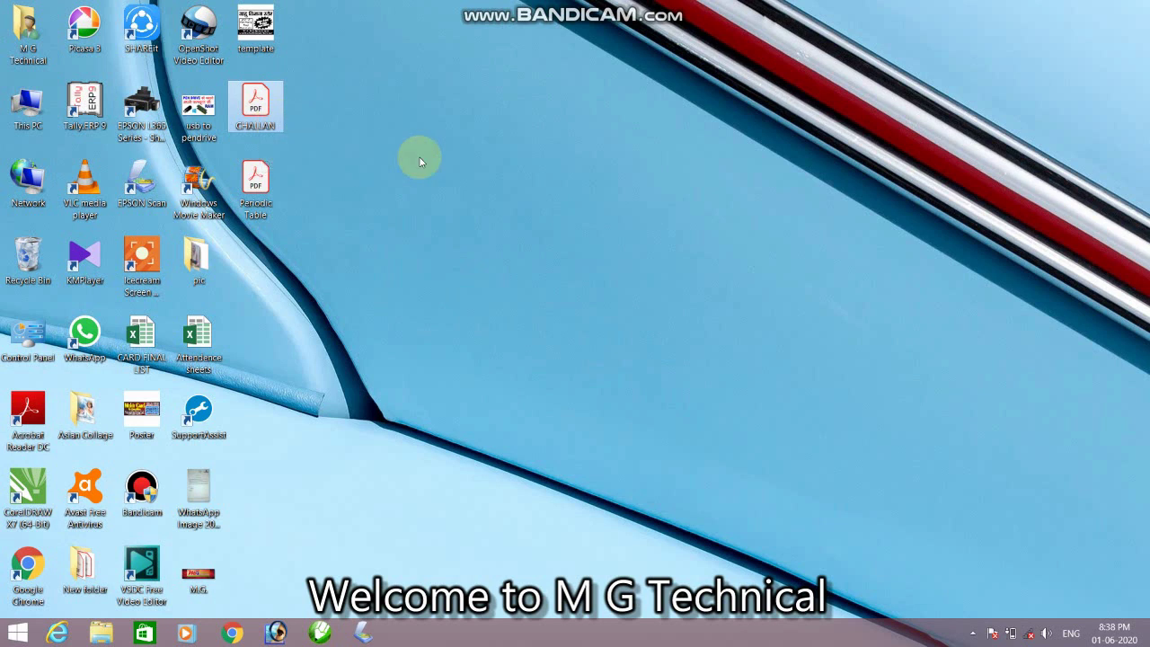
Try to delete the CHALLAN PDF from the desktop, continuing with administrator permission.
{"action": "right_click", "coordinate": [268, 124]}
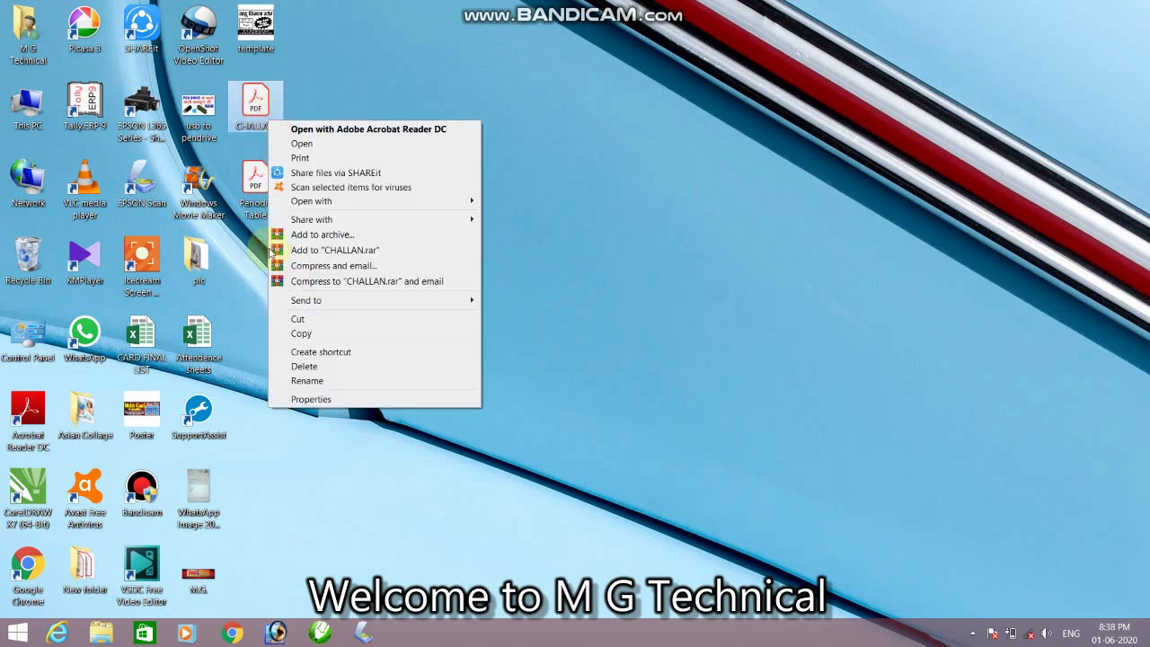
{"action": "left_click", "coordinate": [302, 367]}
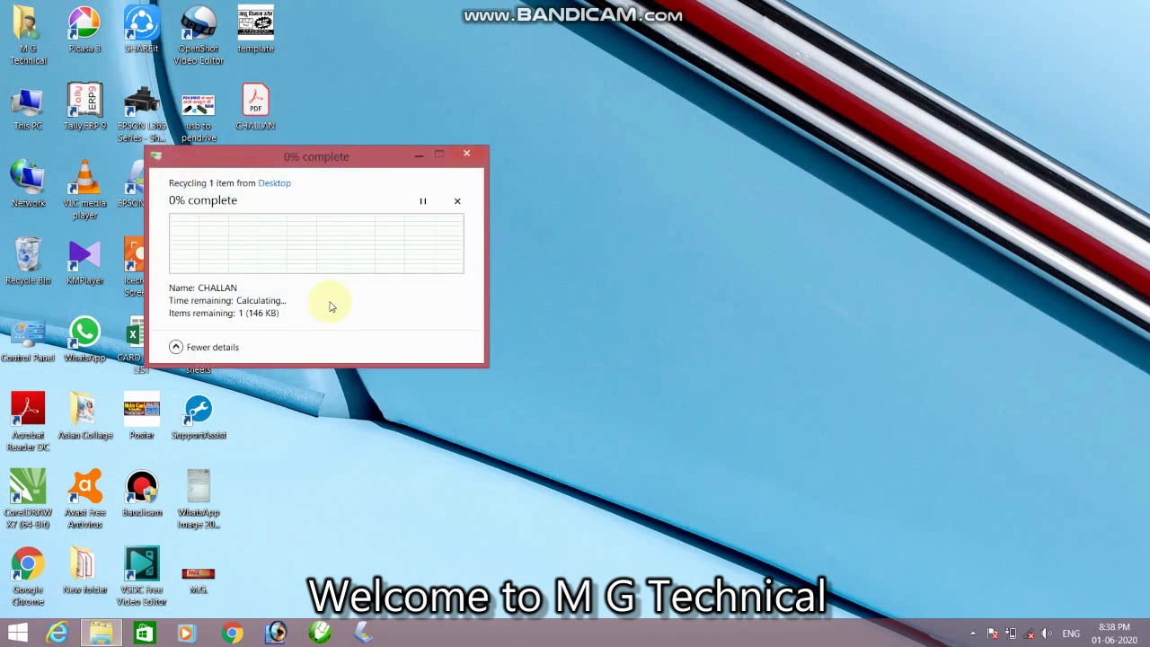
{"action": "left_click_drag", "start_coordinate": [249, 169], "coordinate": [467, 169]}
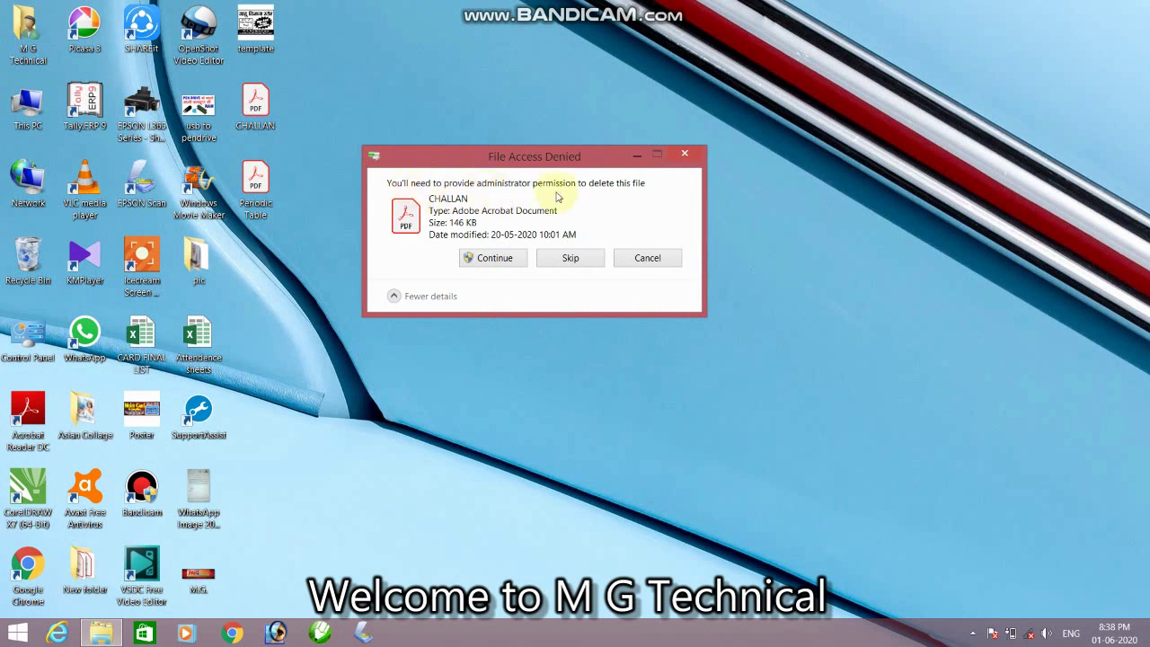
{"action": "left_click", "coordinate": [495, 258]}
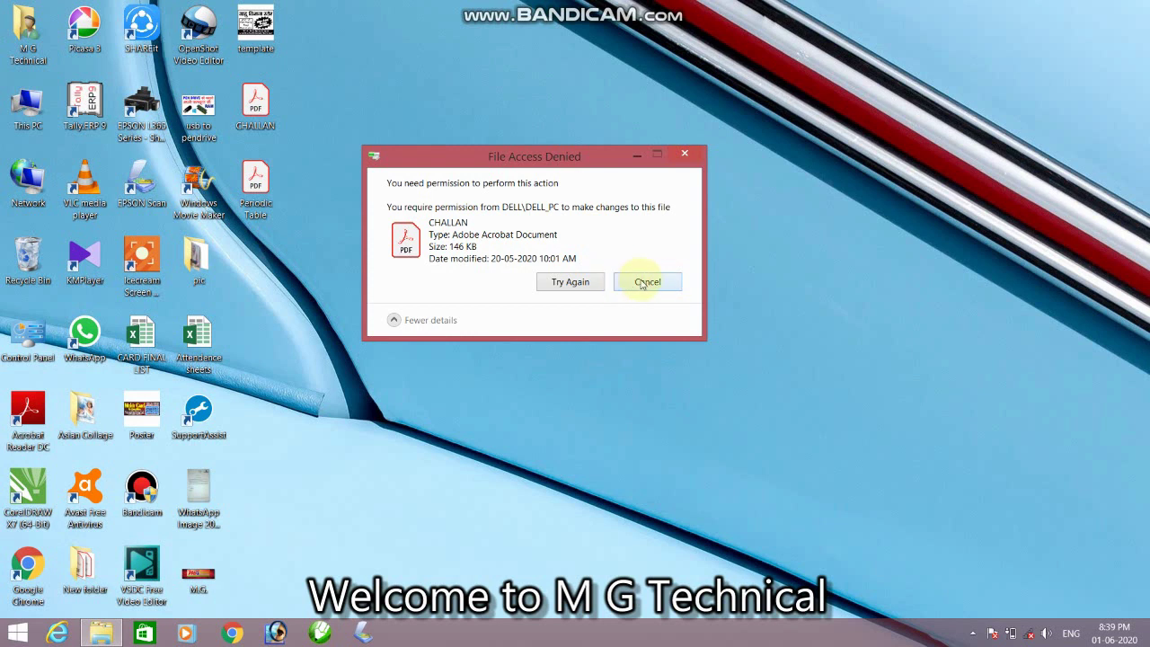
{"action": "left_click", "coordinate": [646, 282]}
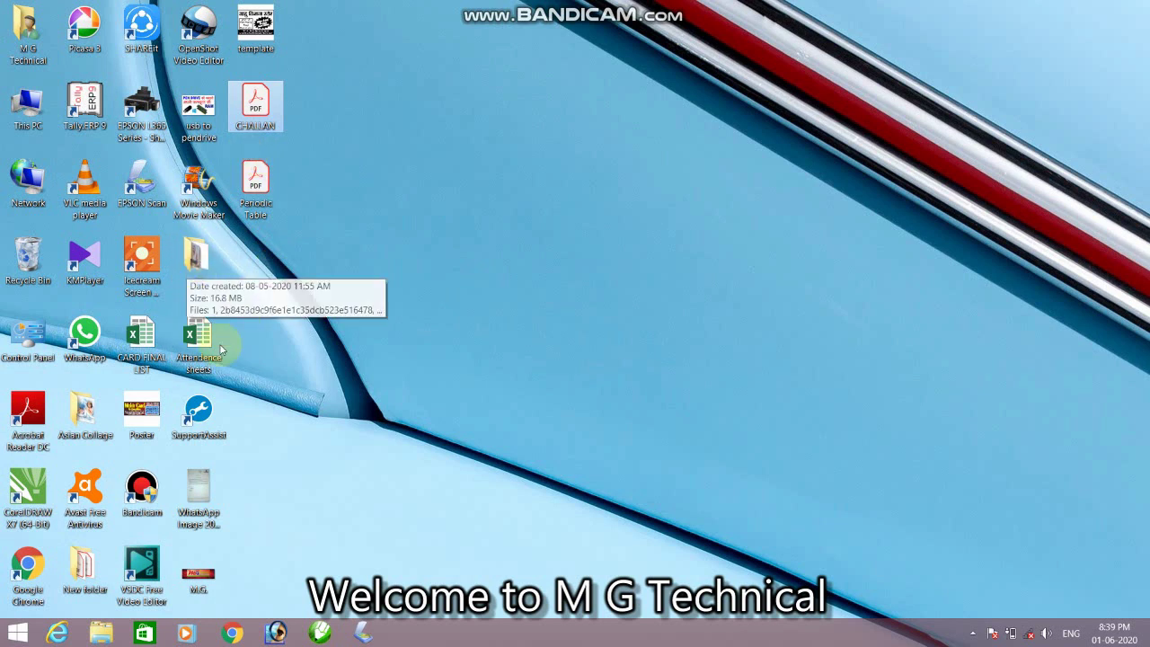
Deny Full control to SYSTEM on the desktop's pic folder, accept the security warning, and close the folder's properties.
{"action": "double_click", "coordinate": [199, 262]}
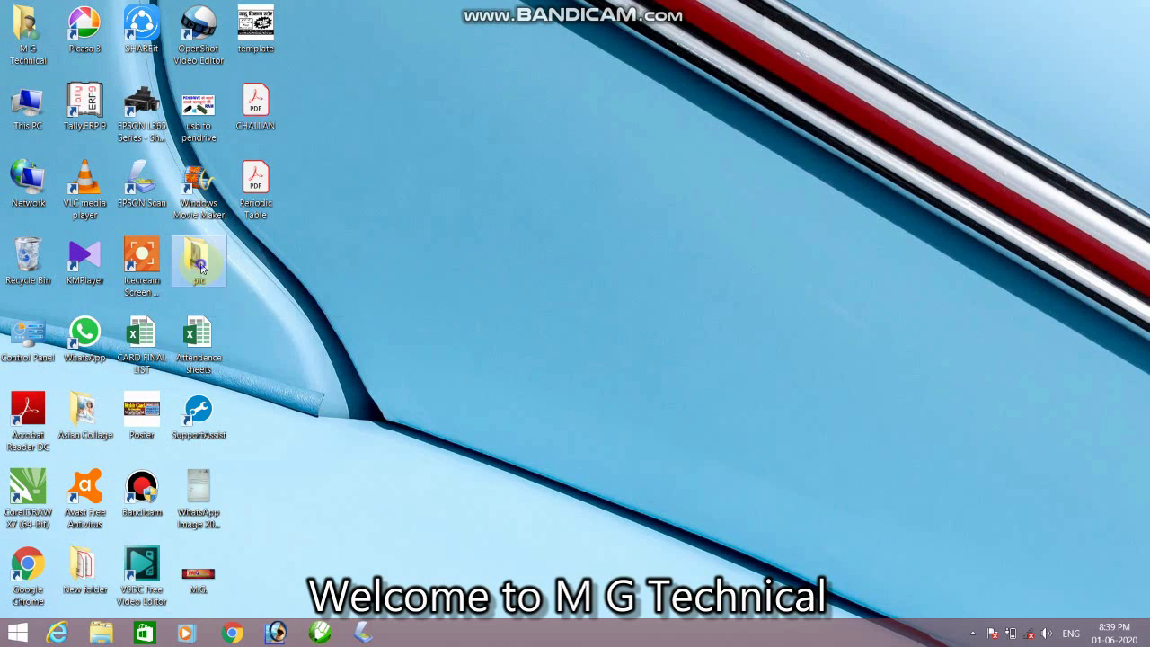
{"action": "right_click", "coordinate": [200, 262]}
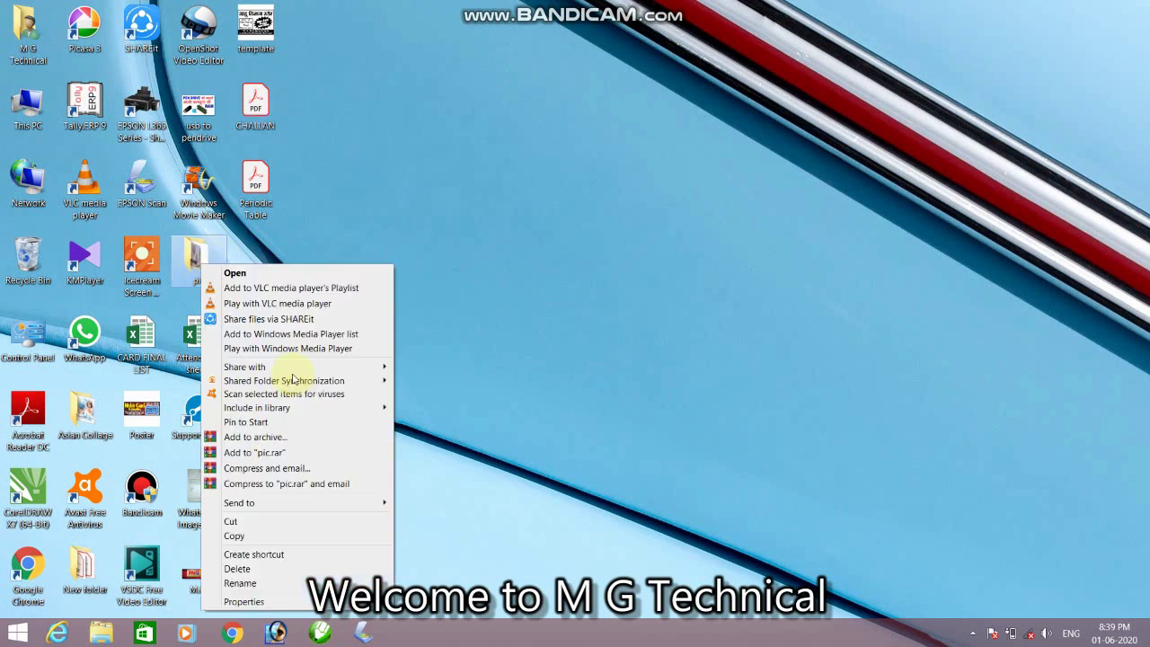
{"action": "left_click", "coordinate": [244, 601]}
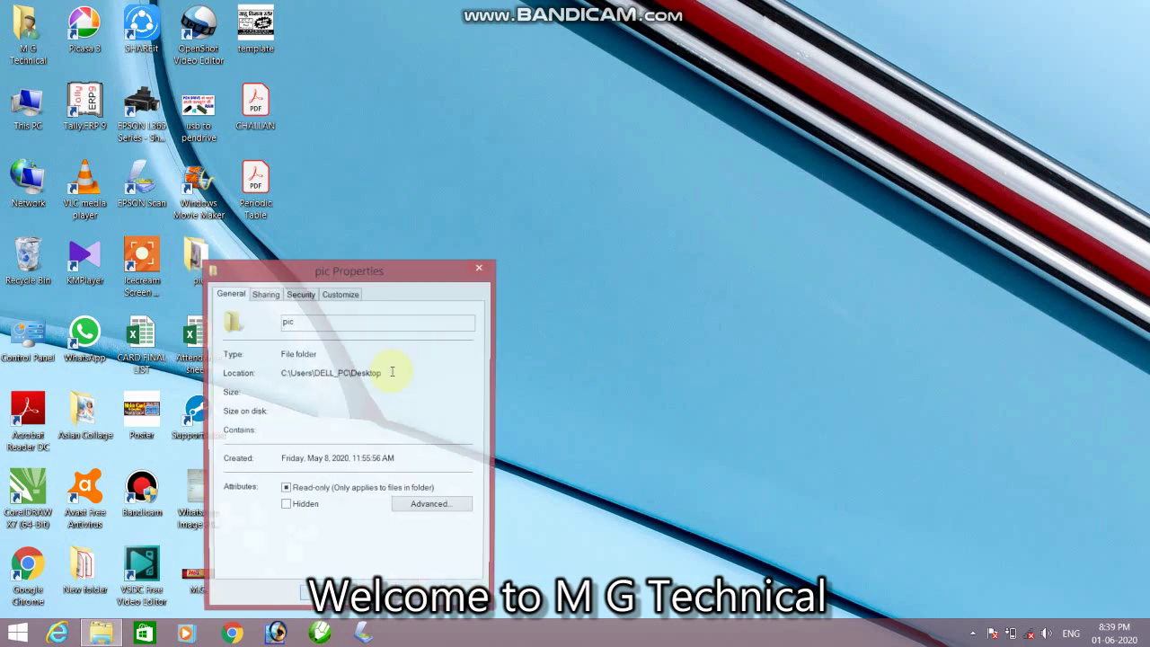
{"action": "left_click", "coordinate": [302, 294]}
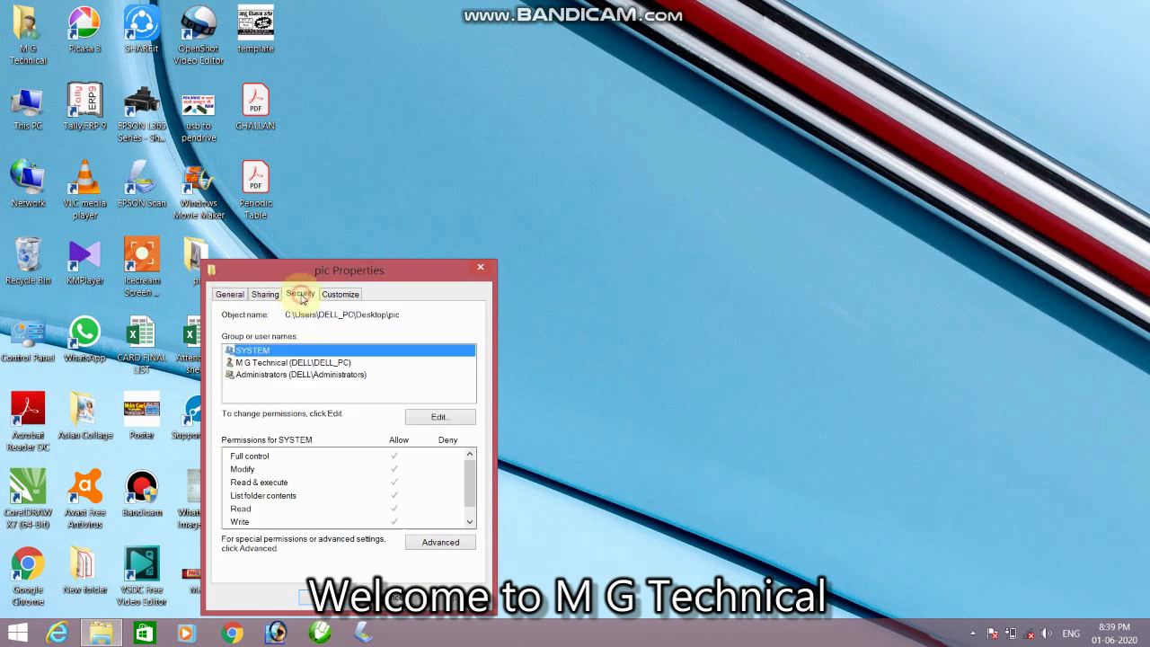
{"action": "left_click", "coordinate": [324, 375]}
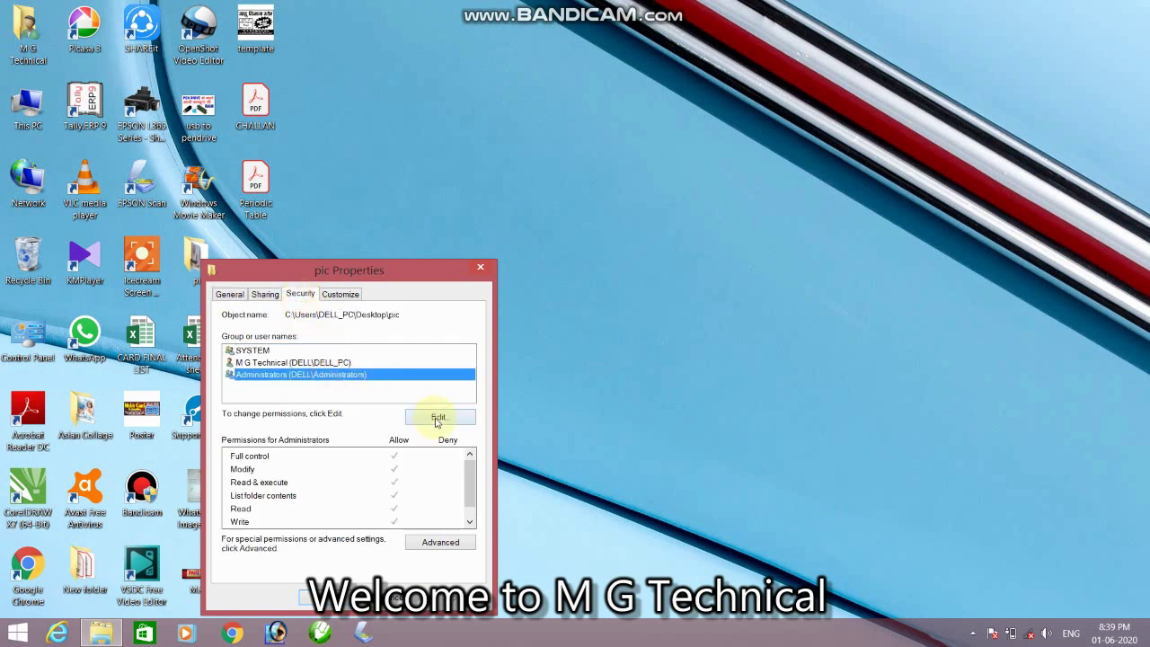
{"action": "left_click", "coordinate": [438, 419]}
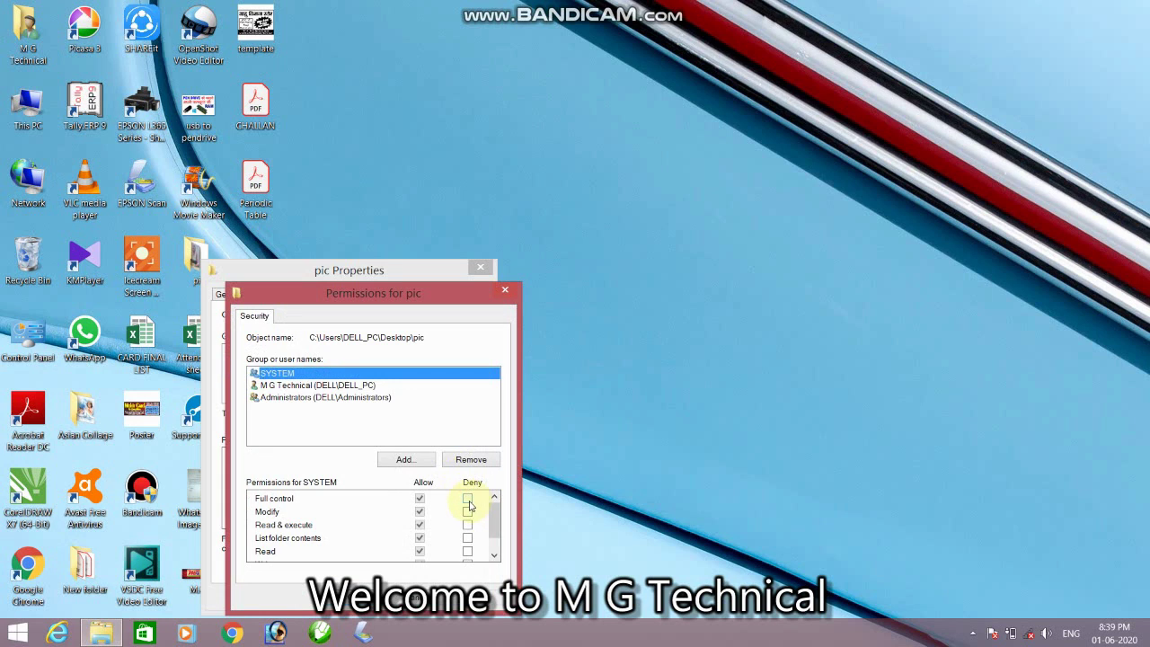
{"action": "left_click", "coordinate": [467, 499]}
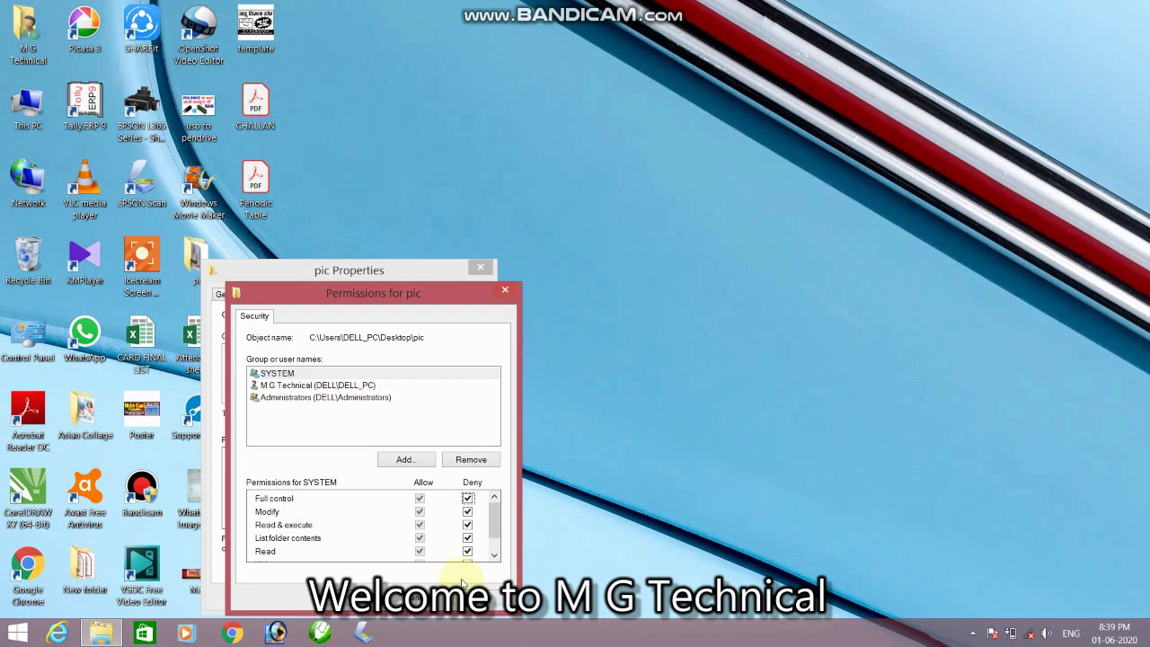
{"action": "left_click", "coordinate": [492, 598]}
{"action": "left_click", "coordinate": [636, 396]}
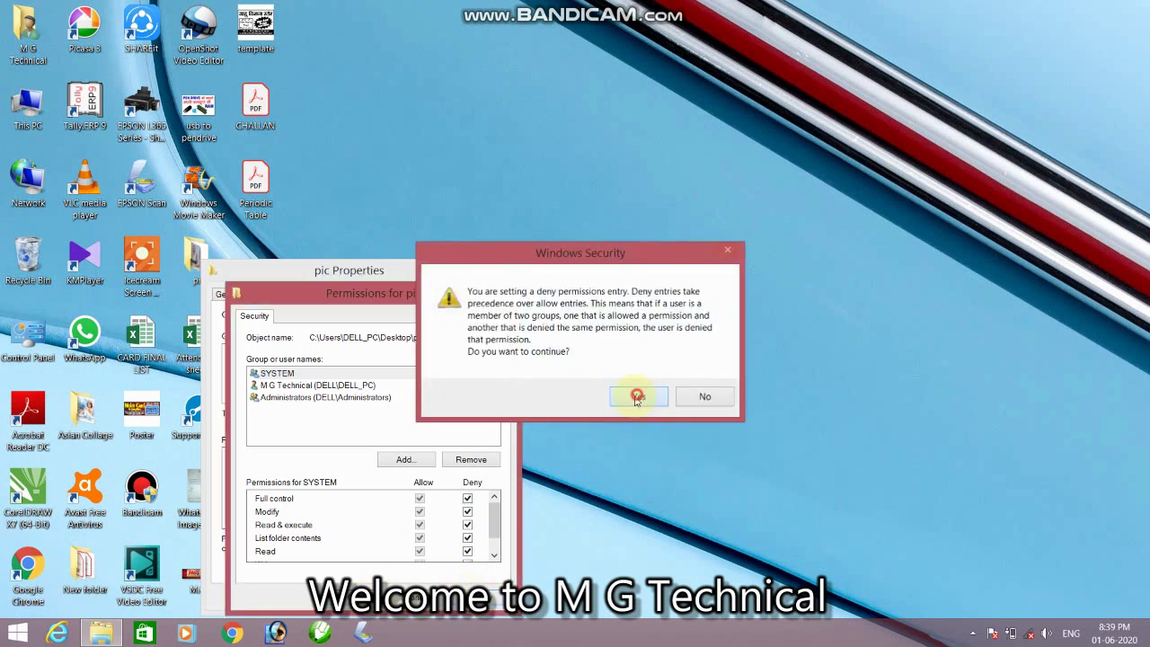
{"action": "left_click", "coordinate": [364, 586]}
{"action": "left_click", "coordinate": [309, 596]}
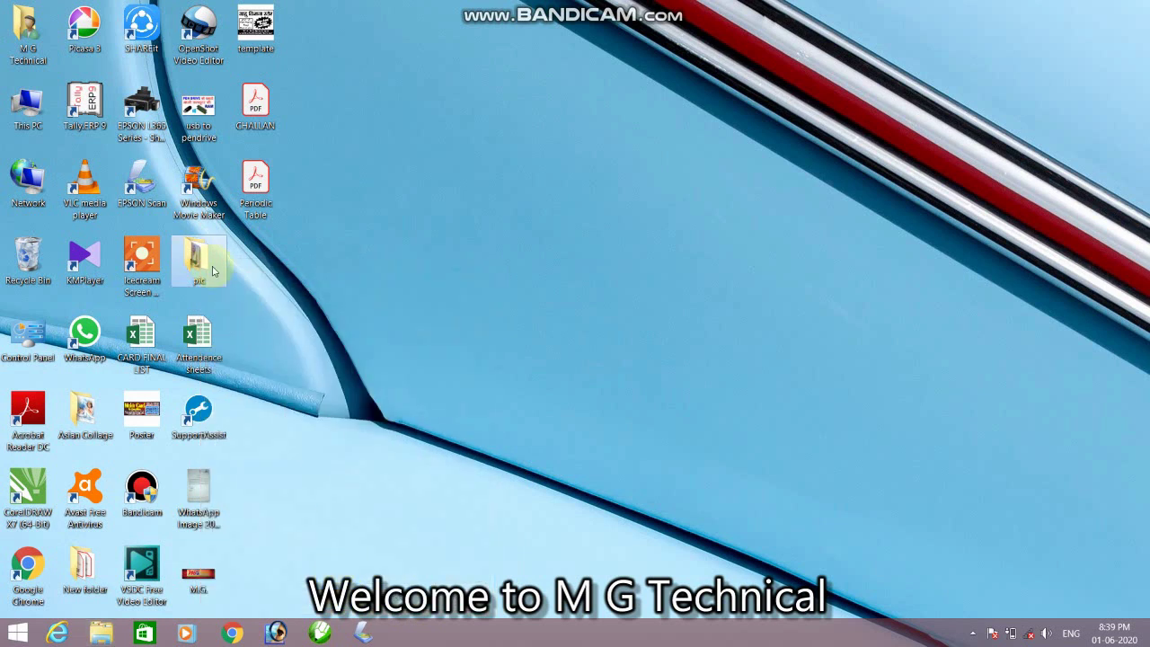
Test access to the pic folder by opening it and viewing picture 1, then close both windows and select the folder.
{"action": "double_click", "coordinate": [218, 255]}
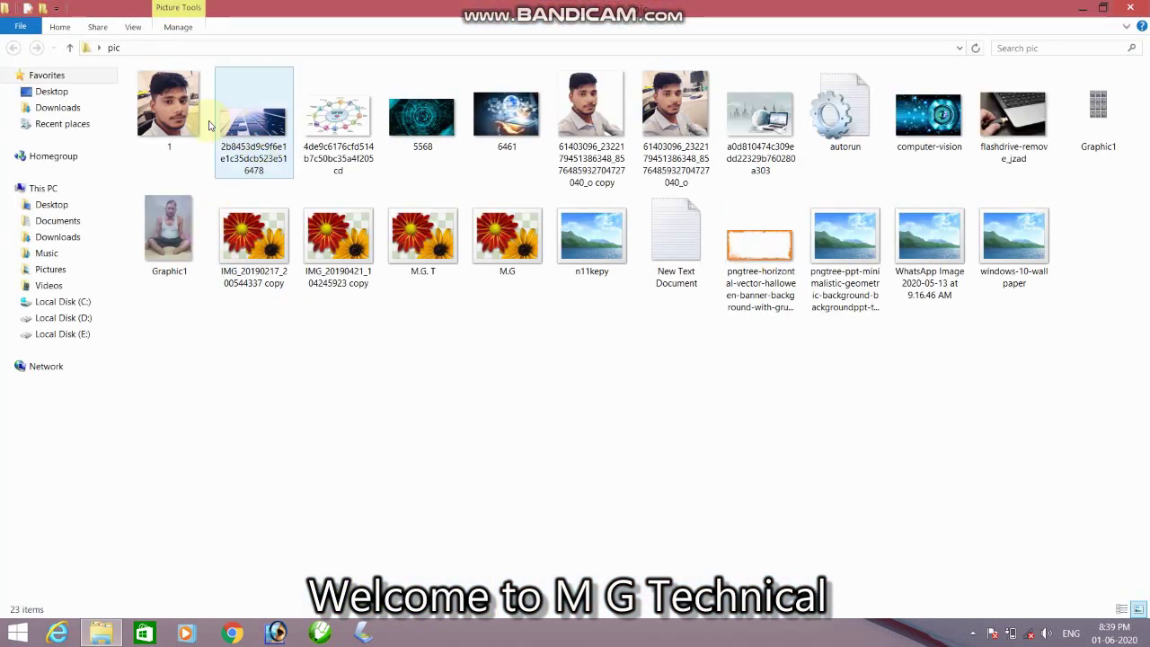
{"action": "left_click", "coordinate": [169, 106]}
{"action": "key", "text": "Return"}
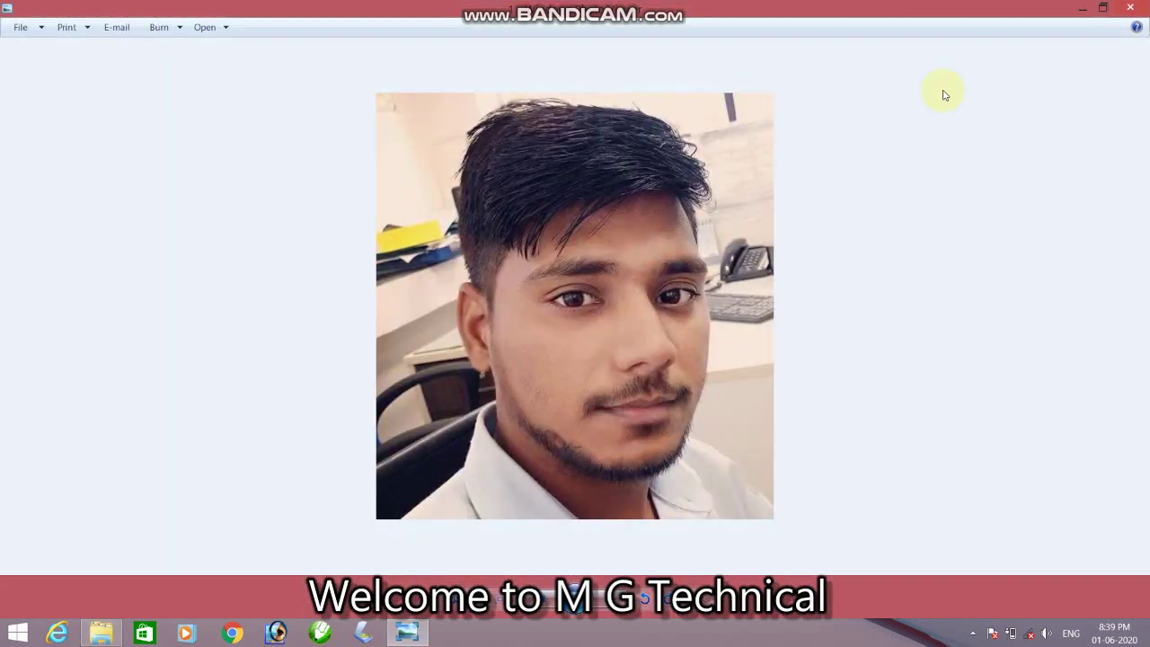
{"action": "key", "text": "alt+F4"}
{"action": "key", "text": "alt+F4"}
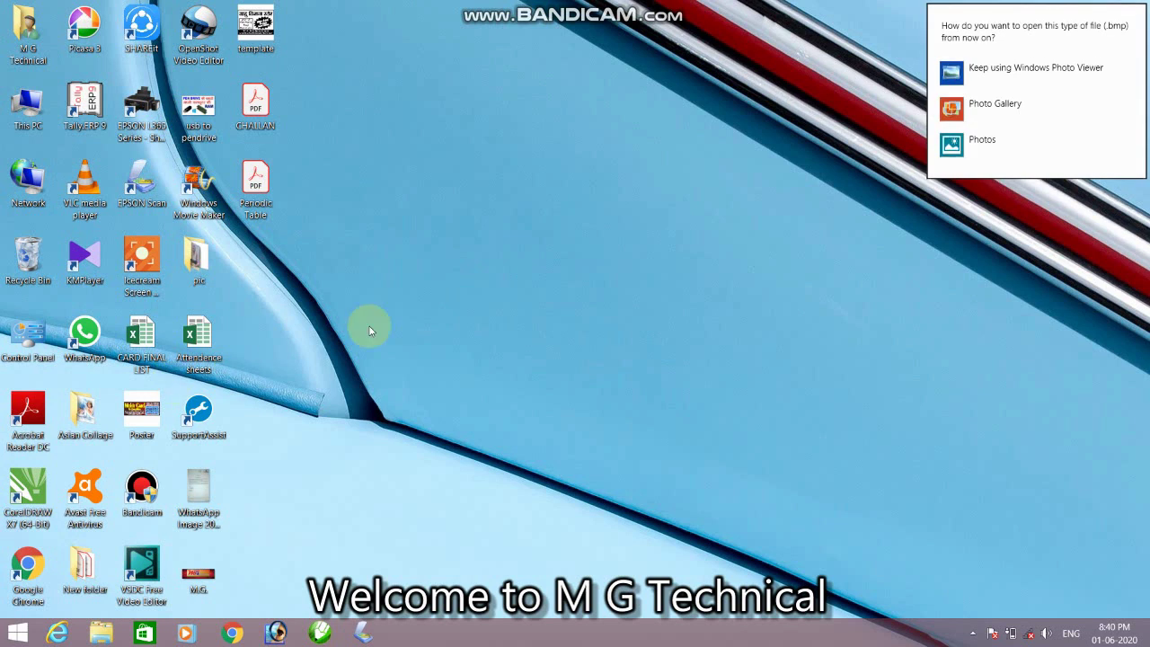
{"action": "left_click", "coordinate": [214, 263]}
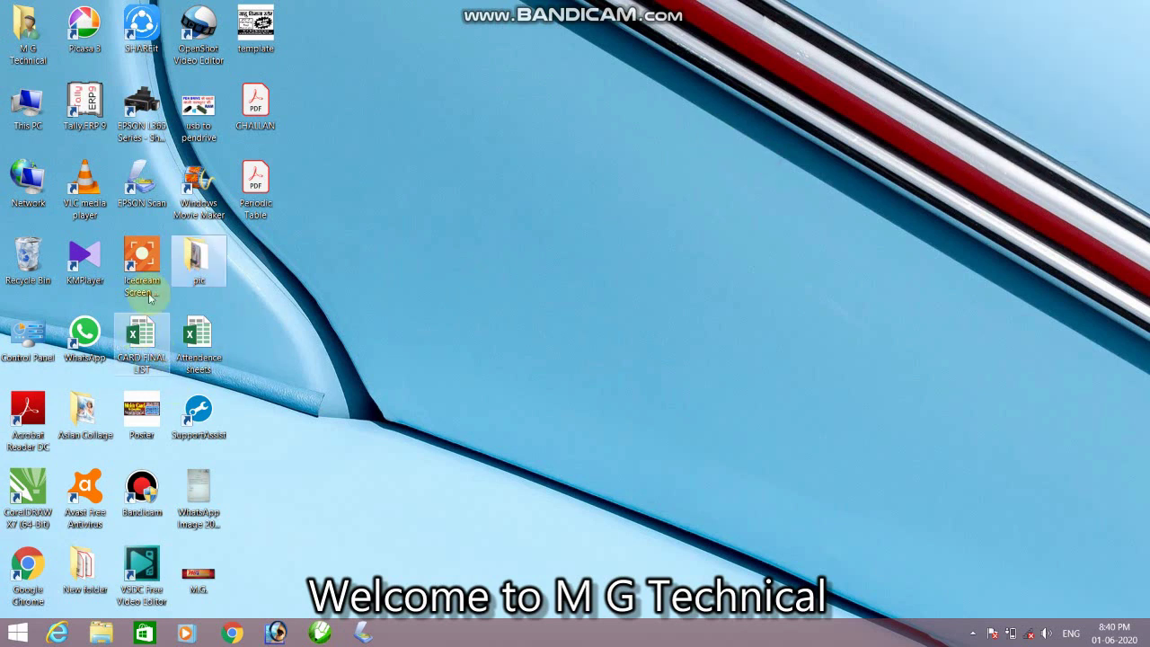
Clear all Deny permissions for SYSTEM on the desktop's pic folder, from Full control down to Write, and save the permissions.
{"action": "right_click", "coordinate": [214, 258]}
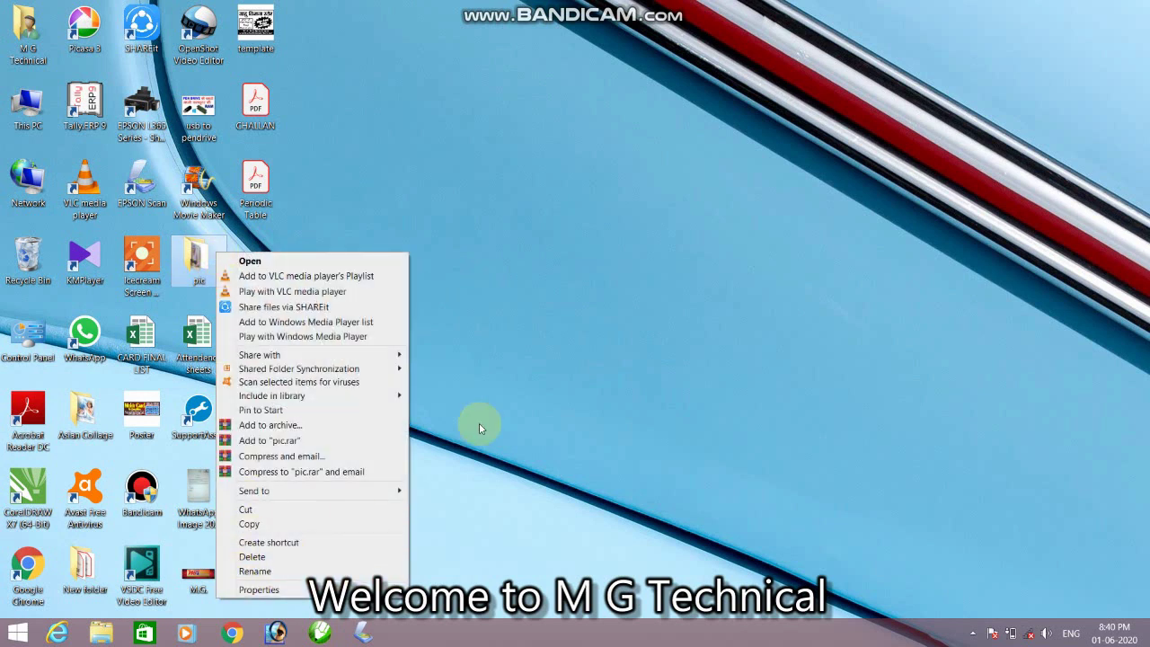
{"action": "left_click", "coordinate": [646, 325]}
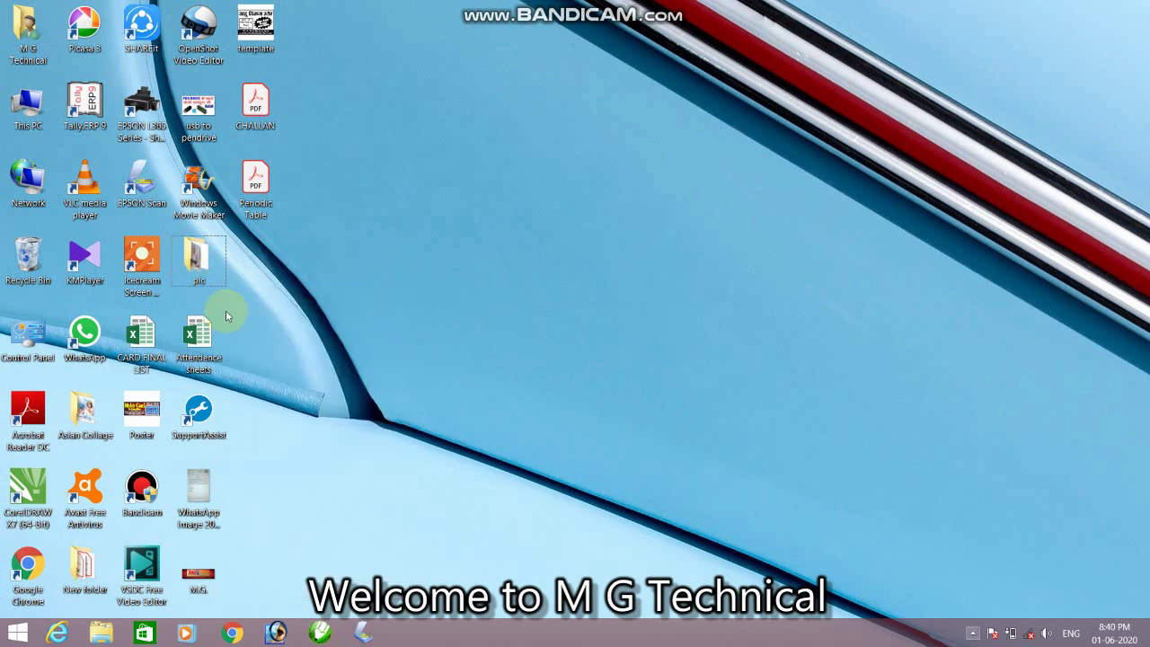
{"action": "right_click", "coordinate": [223, 263]}
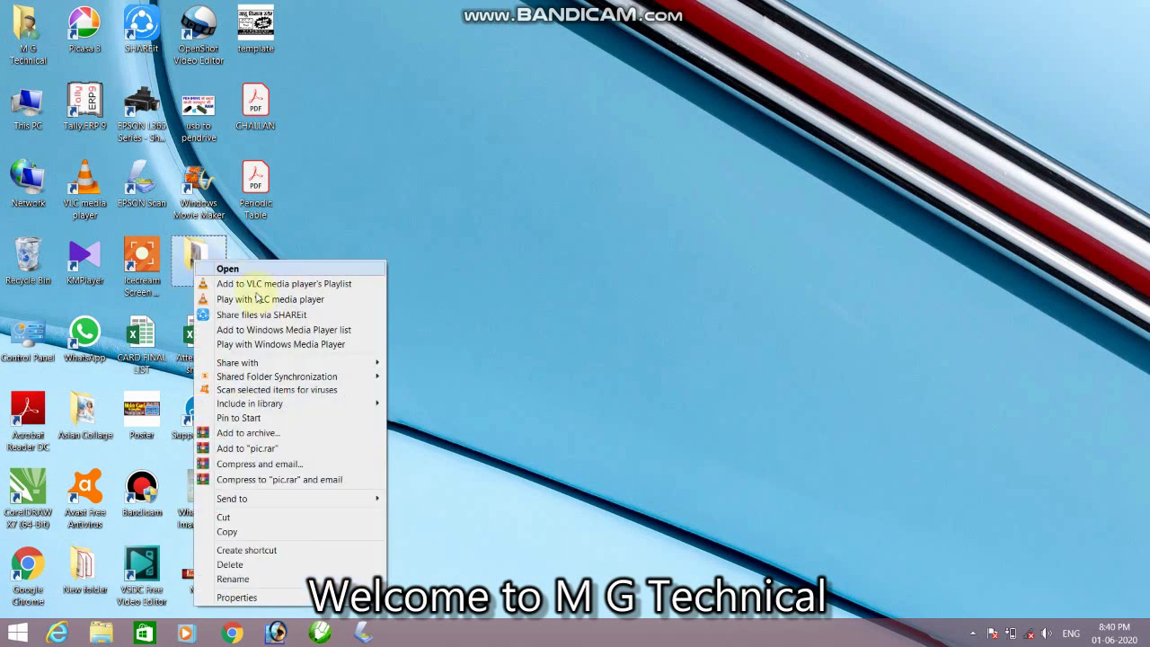
{"action": "left_click", "coordinate": [231, 597]}
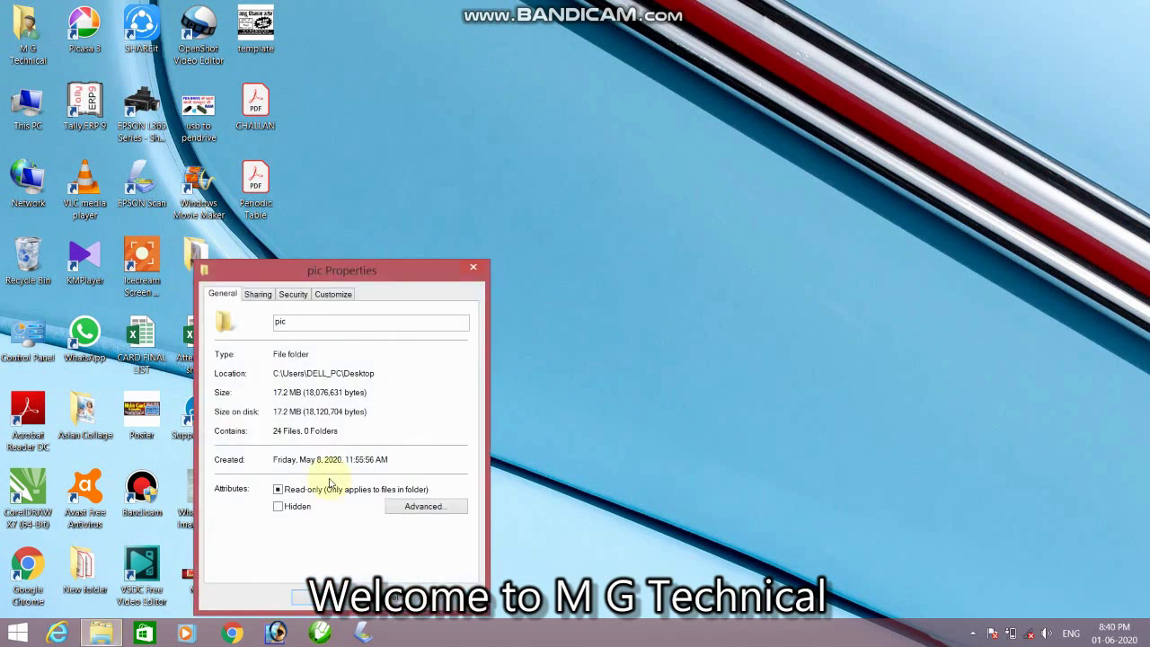
{"action": "left_click", "coordinate": [296, 296]}
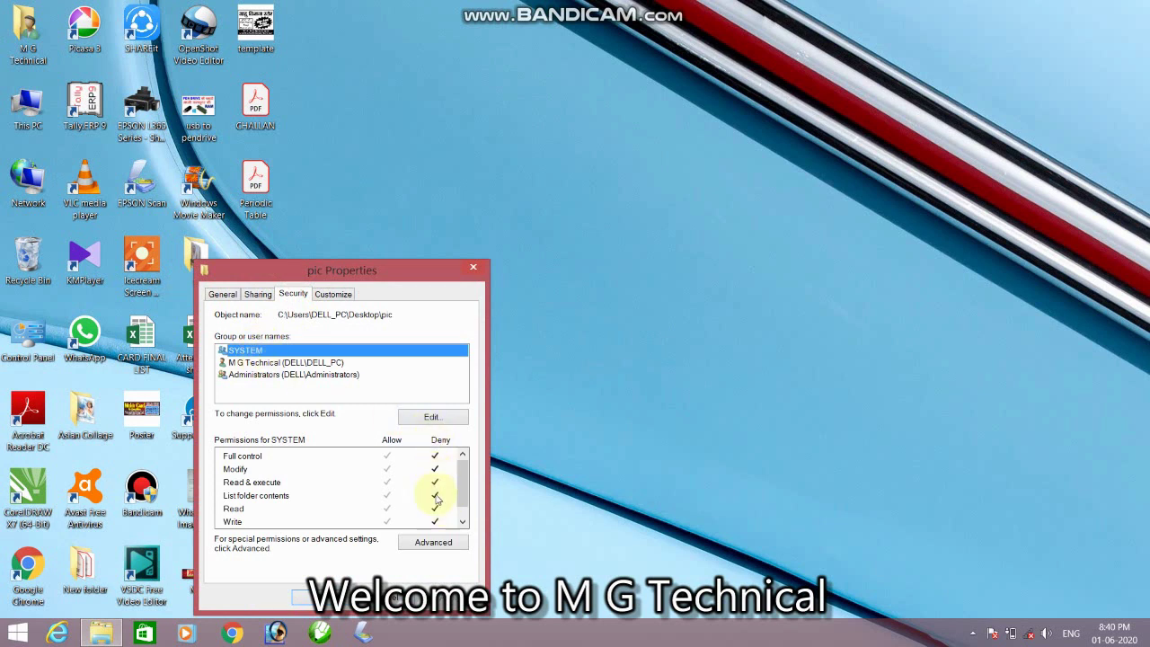
{"action": "left_click", "coordinate": [426, 418]}
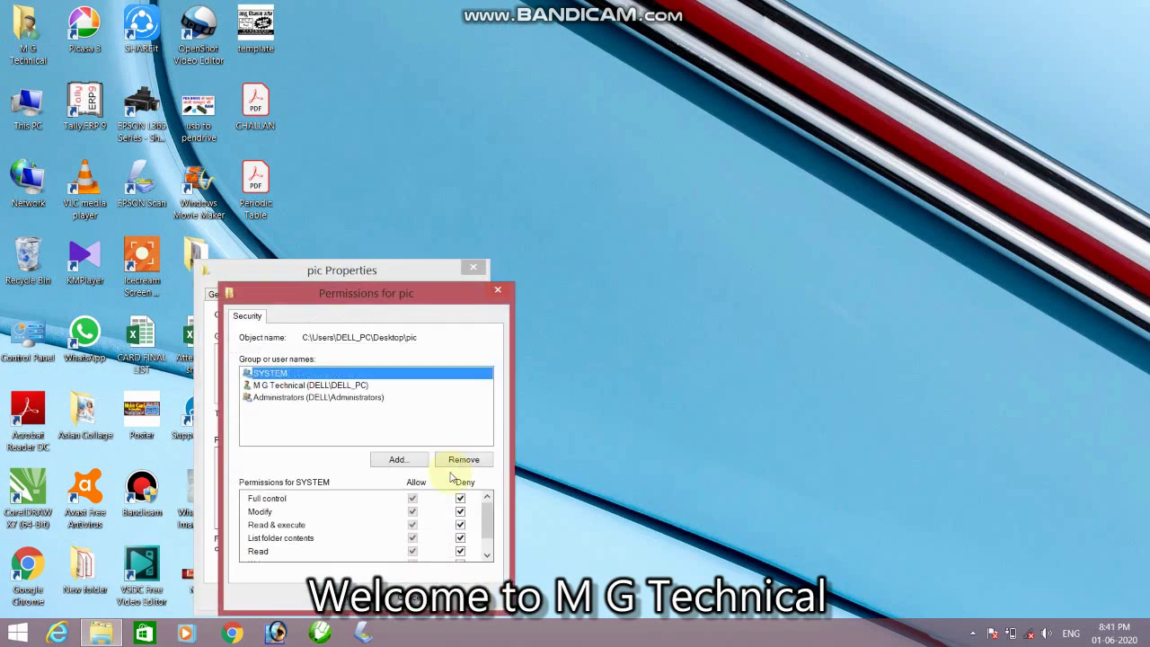
{"action": "left_click", "coordinate": [459, 500]}
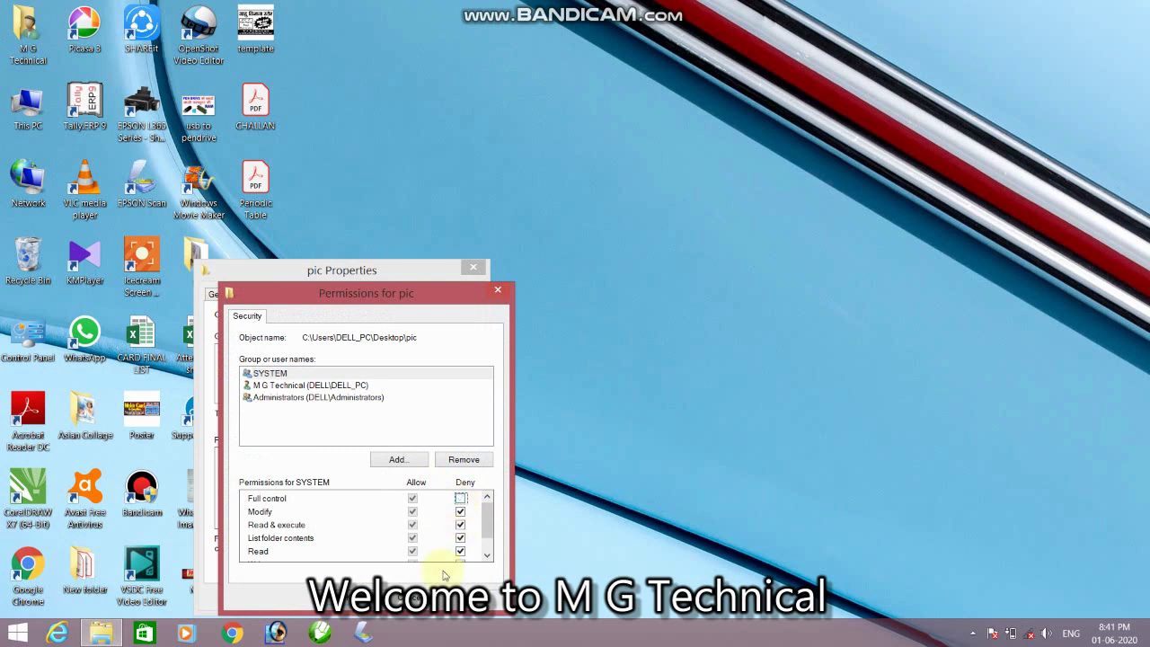
{"action": "left_click", "coordinate": [459, 511]}
{"action": "left_click", "coordinate": [460, 525]}
{"action": "left_click", "coordinate": [460, 537]}
{"action": "scroll", "coordinate": [463, 543], "scroll_direction": "down", "scroll_amount": 1}
{"action": "left_click", "coordinate": [462, 541]}
{"action": "left_click", "coordinate": [468, 595]}
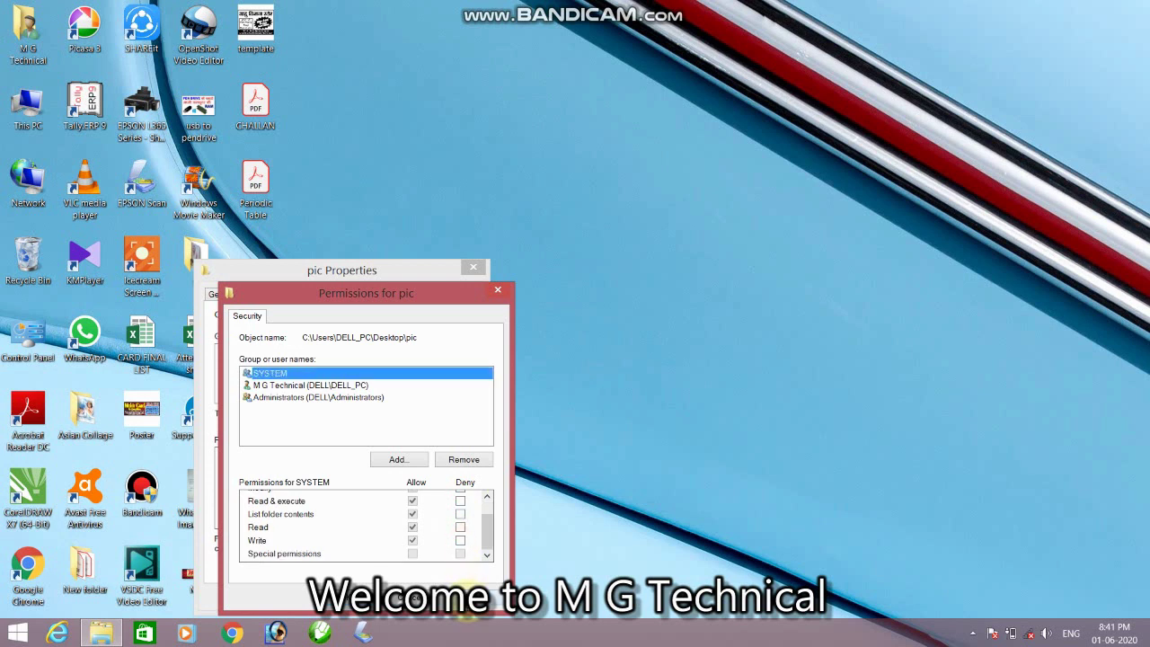
{"action": "left_click", "coordinate": [416, 598]}
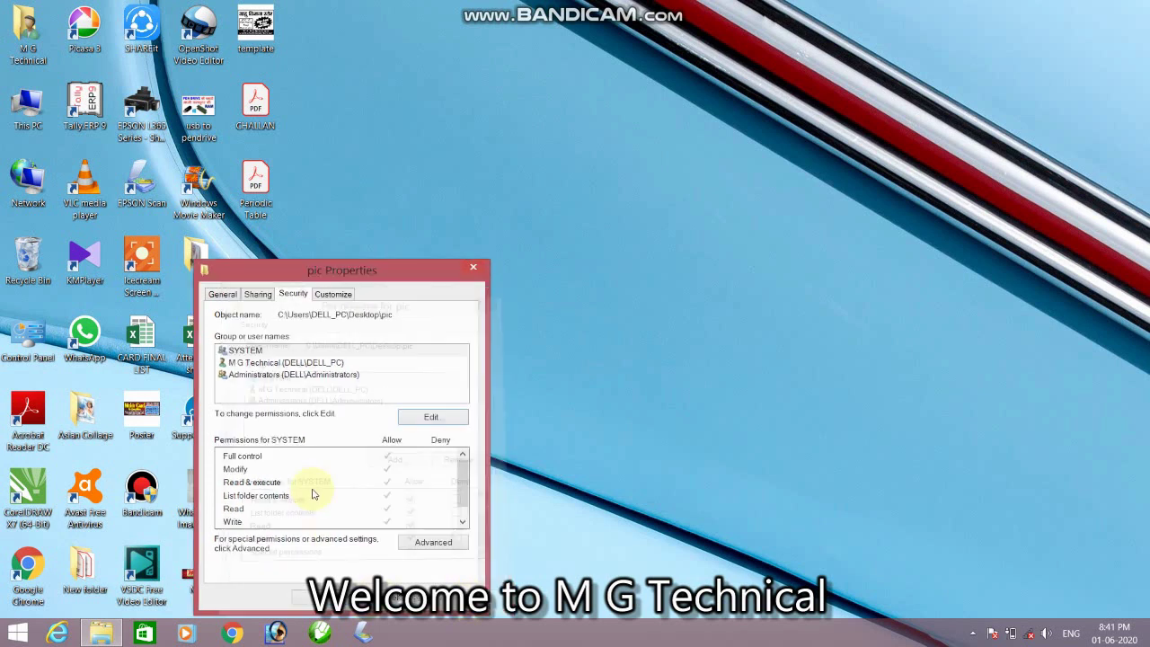
Deny Full control to Administrators on the pic folder, accept the security warning, and close the folder's properties.
{"action": "left_click", "coordinate": [298, 377]}
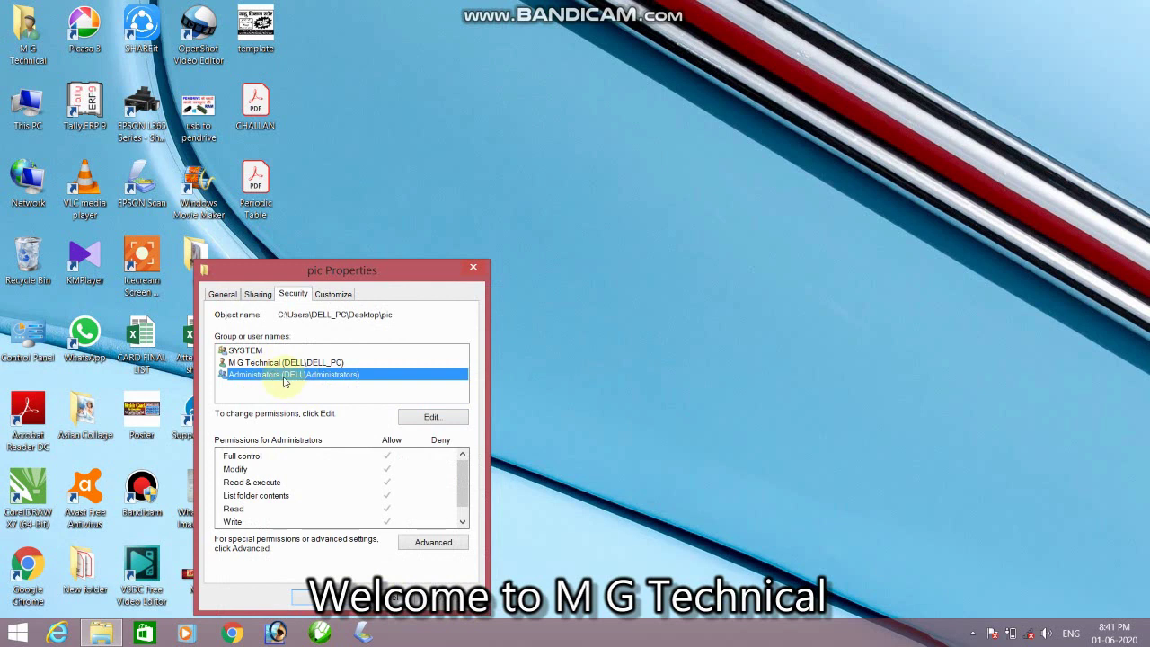
{"action": "left_click", "coordinate": [424, 419]}
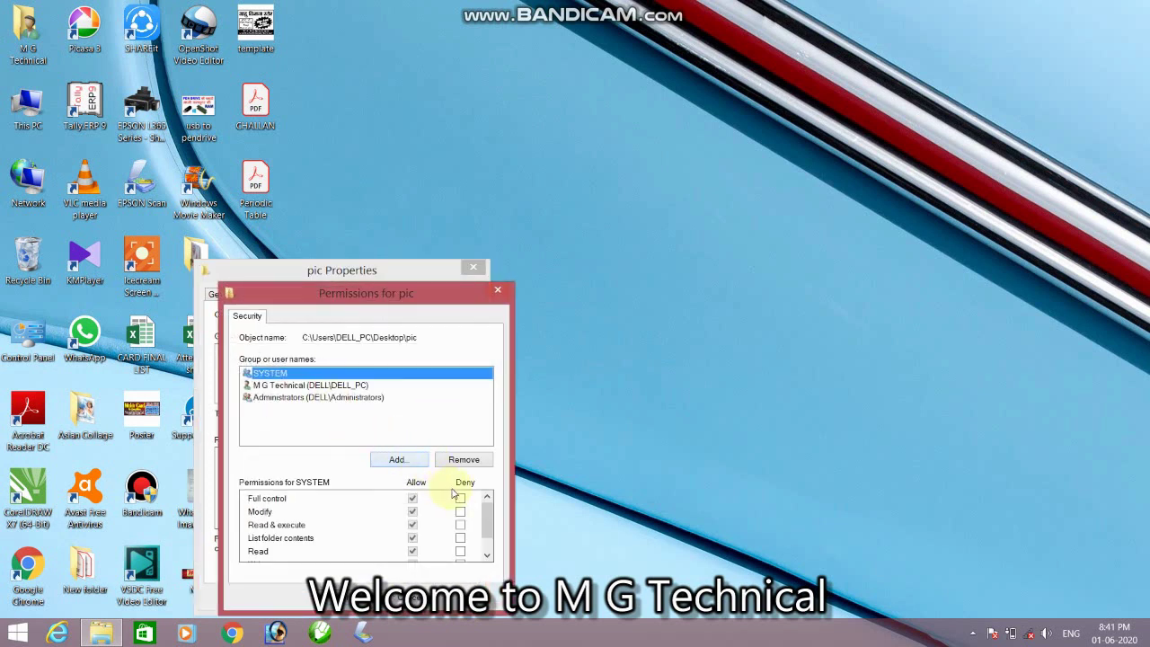
{"action": "left_click", "coordinate": [312, 396]}
{"action": "left_click", "coordinate": [459, 498]}
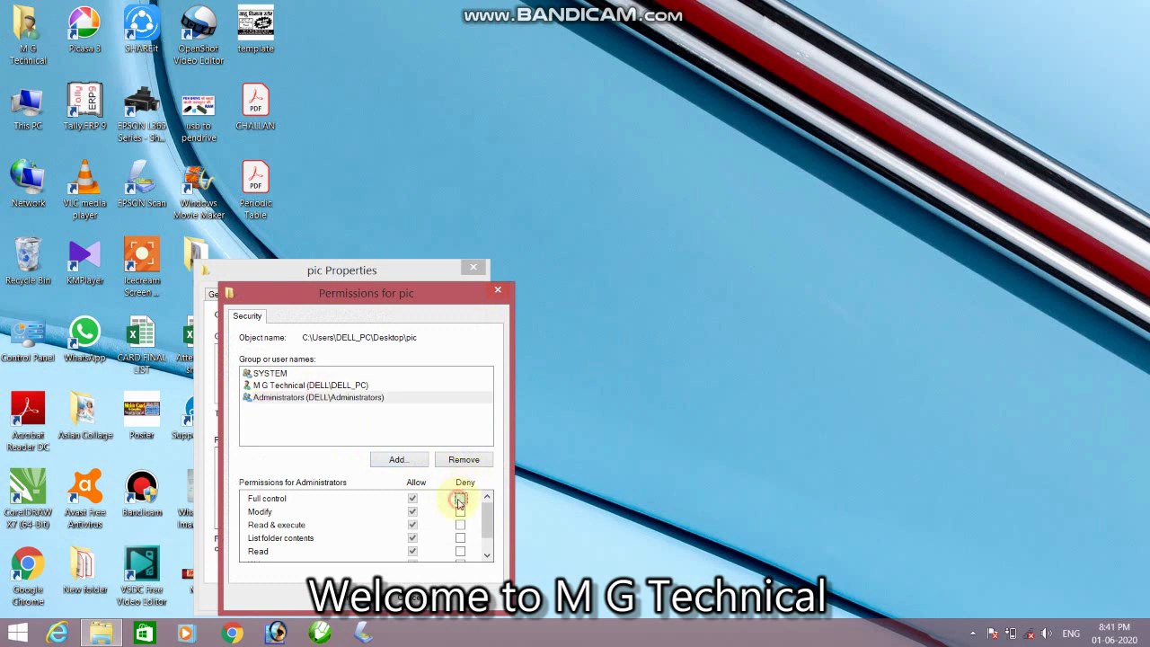
{"action": "left_click", "coordinate": [416, 597]}
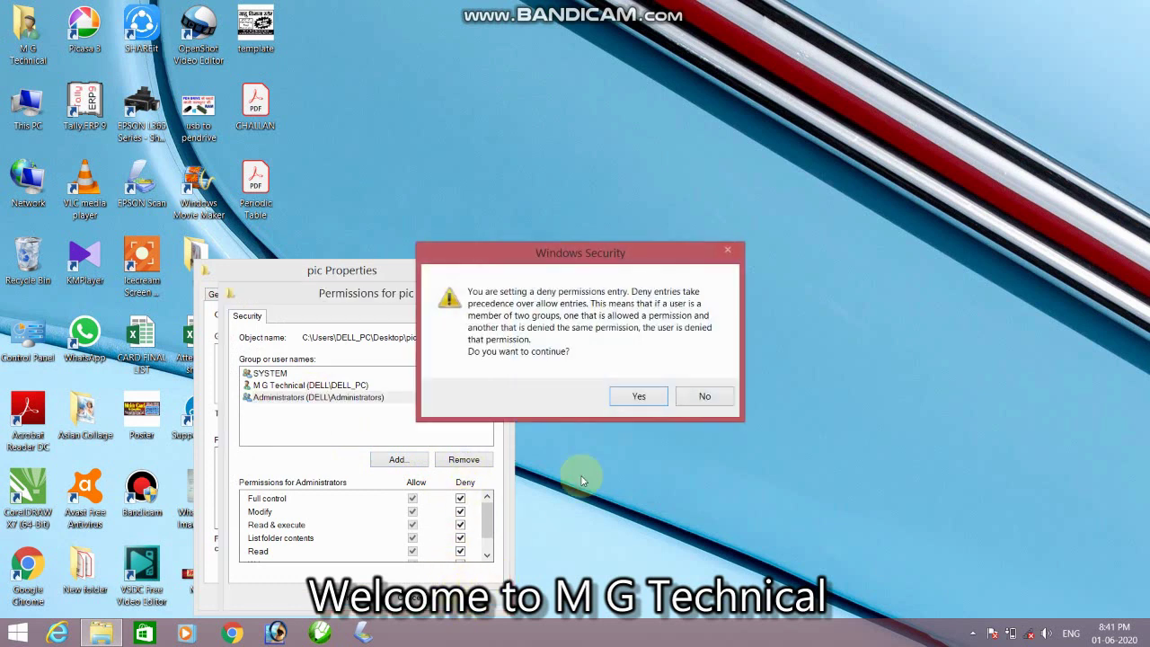
{"action": "left_click", "coordinate": [636, 398]}
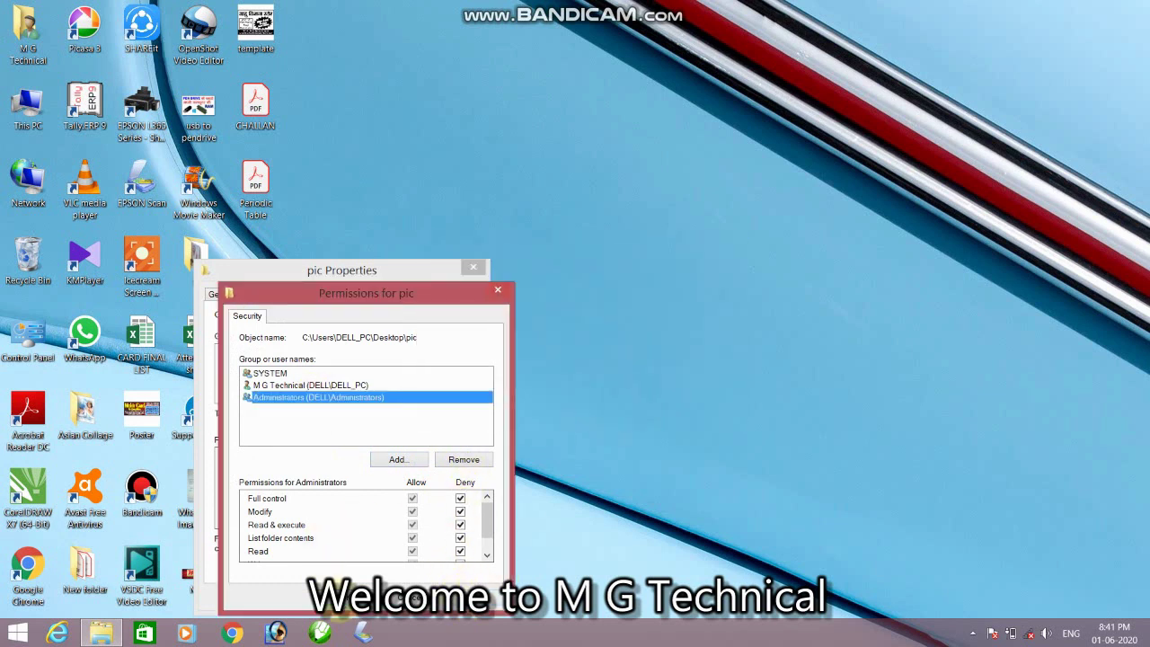
{"action": "left_click", "coordinate": [325, 600]}
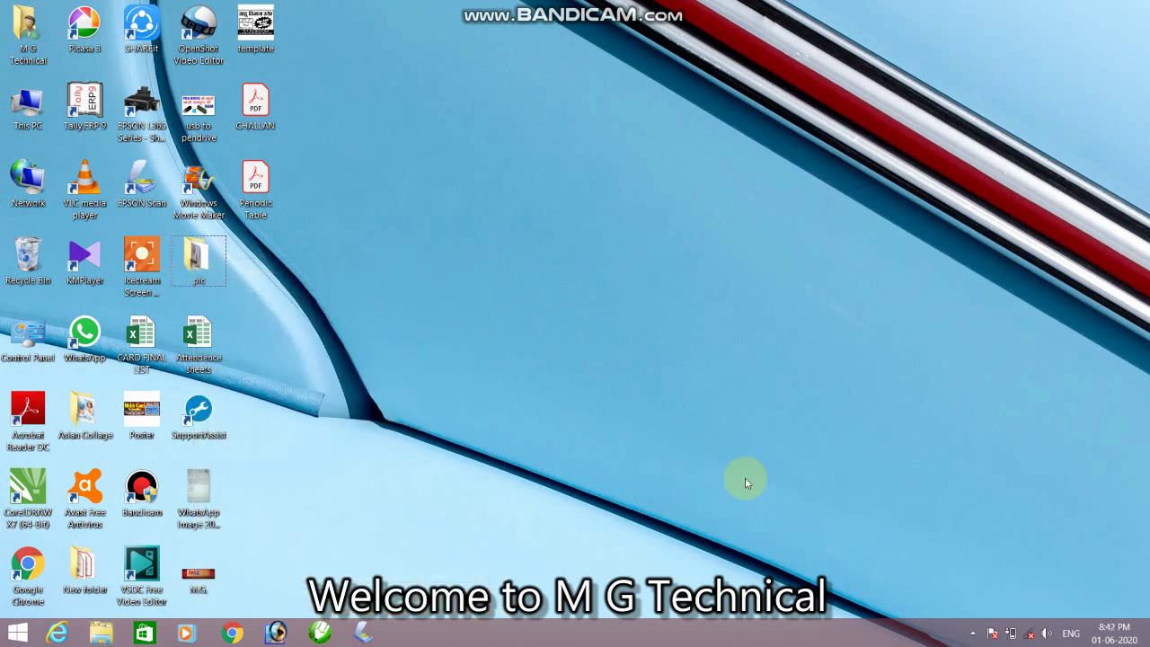
Try to open the pic folder from the desktop, and decline the offer to gain permanent access.
{"action": "right_click", "coordinate": [216, 260]}
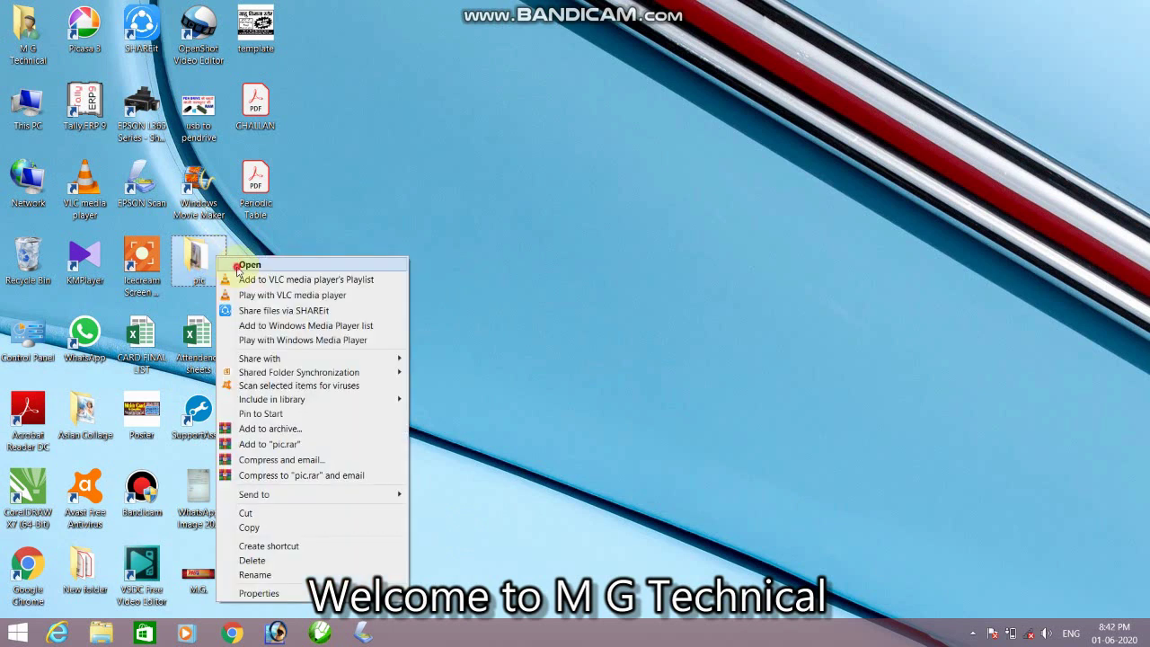
{"action": "left_click", "coordinate": [249, 265]}
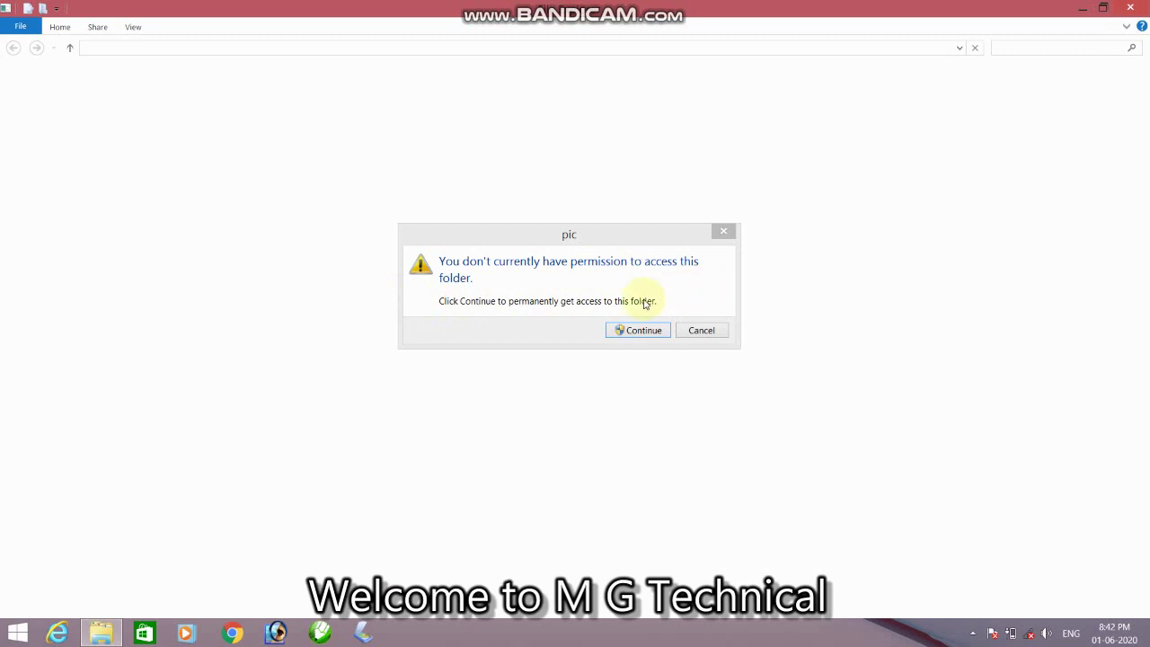
{"action": "left_click", "coordinate": [701, 330]}
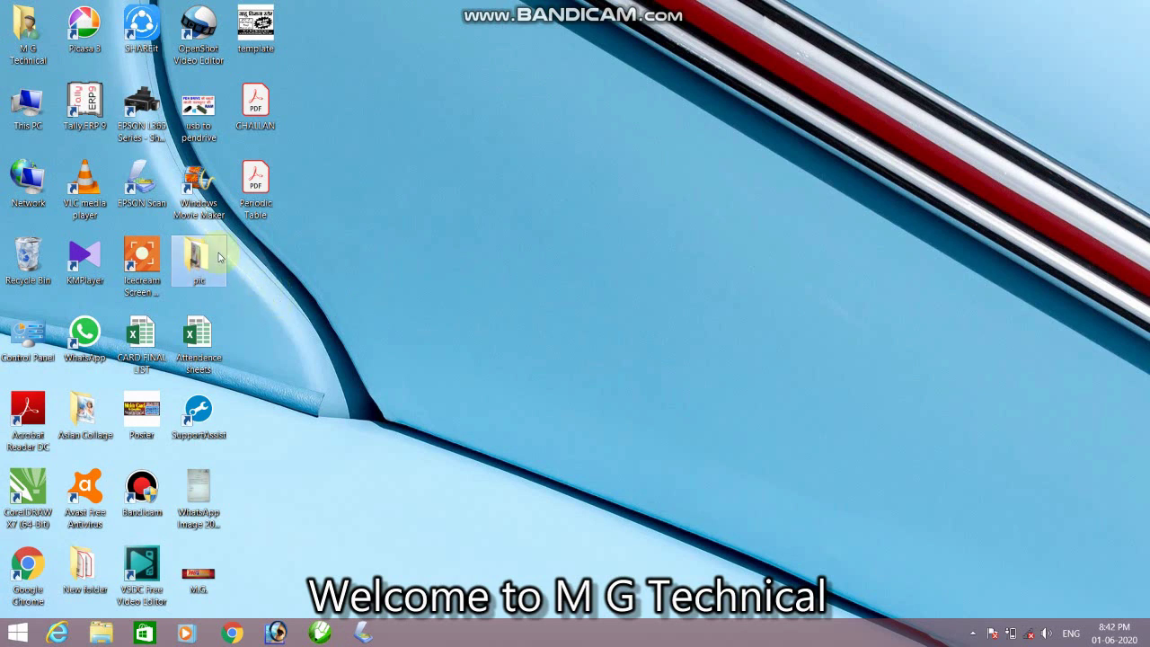
Clear all Deny permissions for Administrators on the pic folder, from Full control down to Write, save them, and close the folder's properties.
{"action": "mouse_move", "coordinate": [205, 263]}
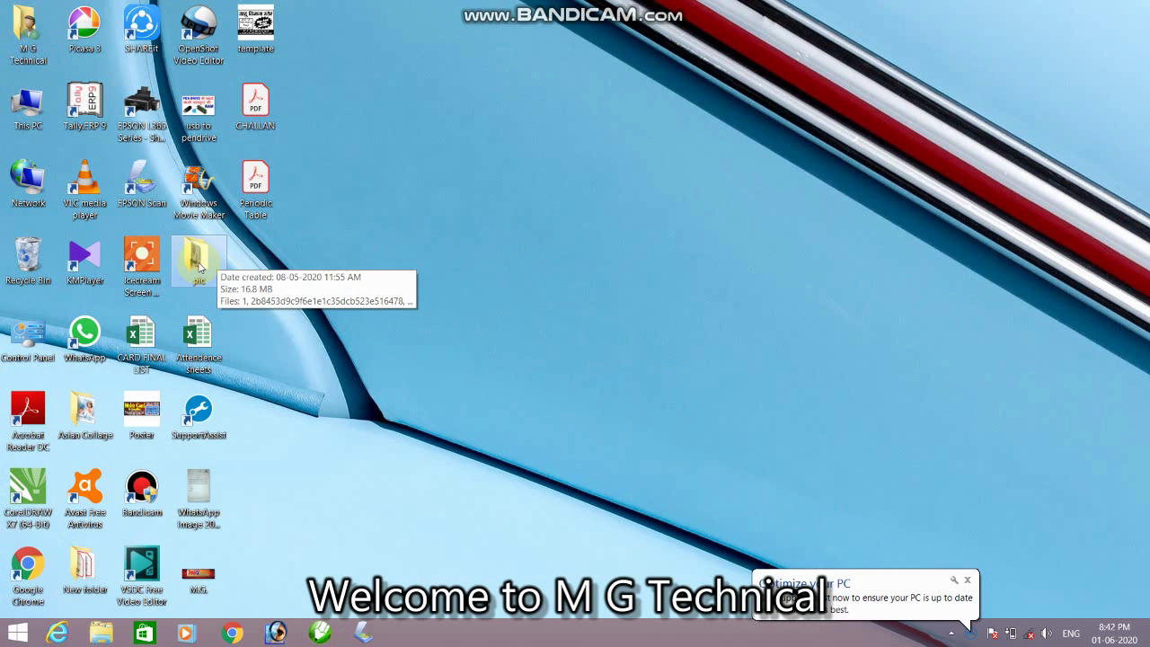
{"action": "right_click", "coordinate": [199, 266]}
{"action": "left_click", "coordinate": [296, 600]}
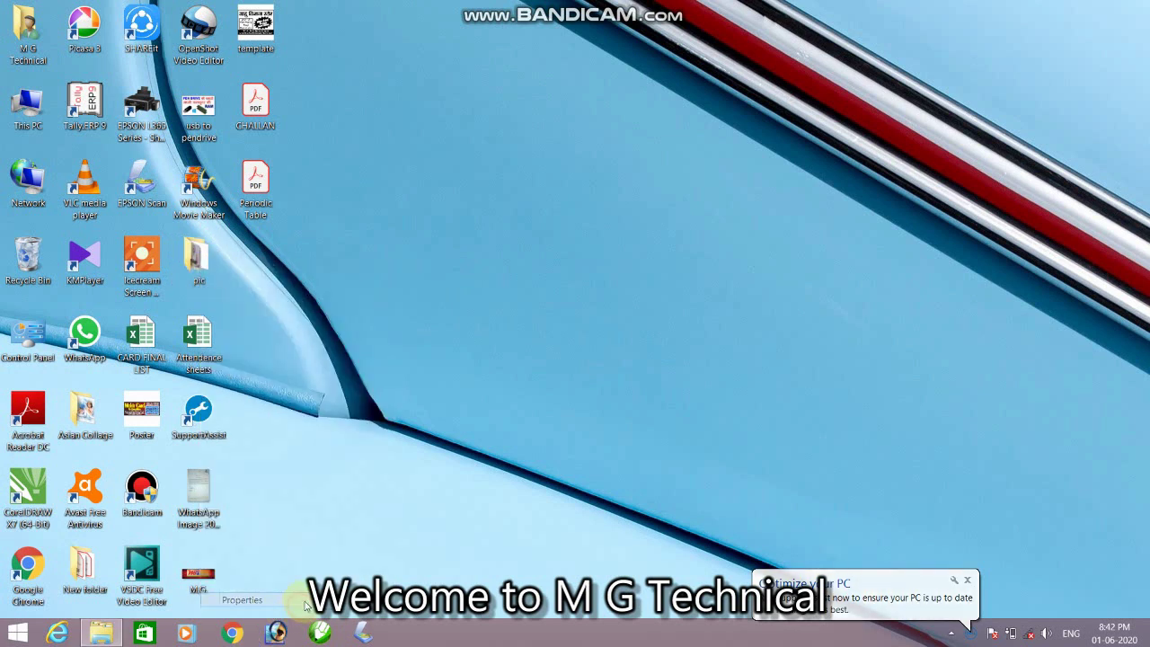
{"action": "left_click", "coordinate": [300, 300]}
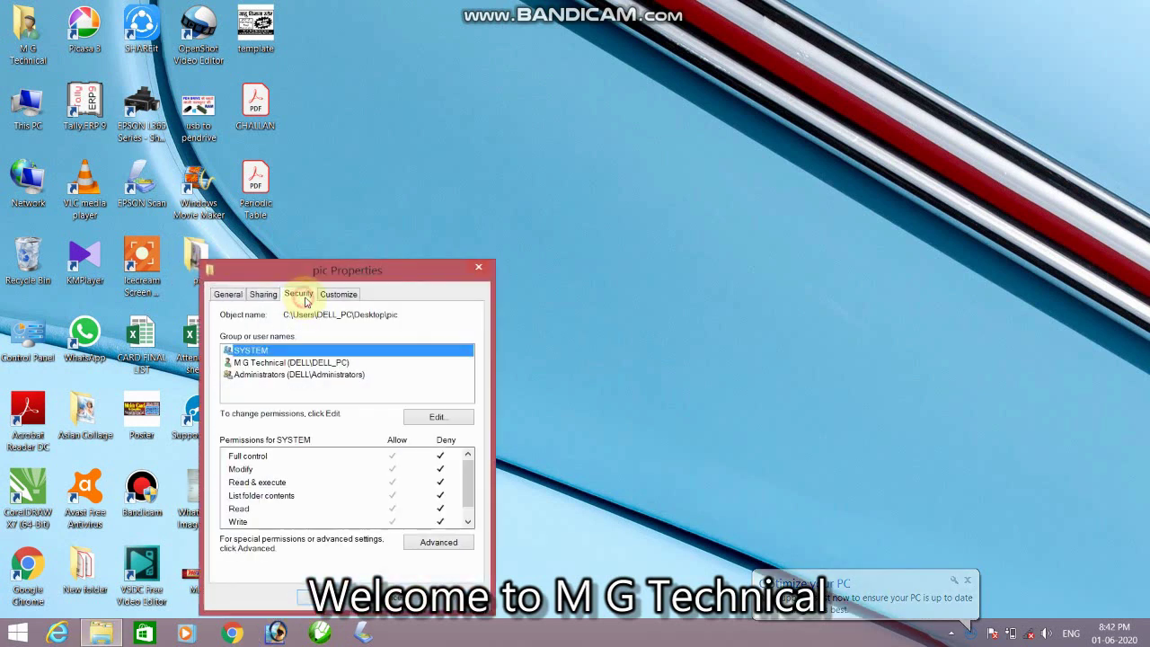
{"action": "left_click", "coordinate": [287, 375]}
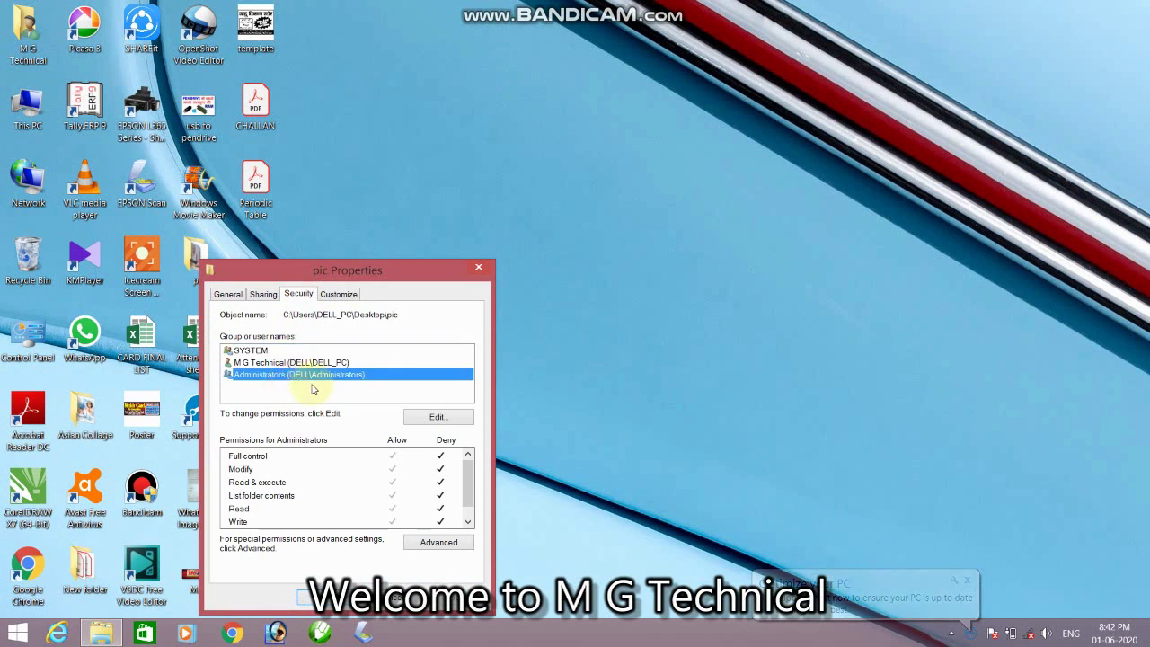
{"action": "left_click", "coordinate": [436, 417]}
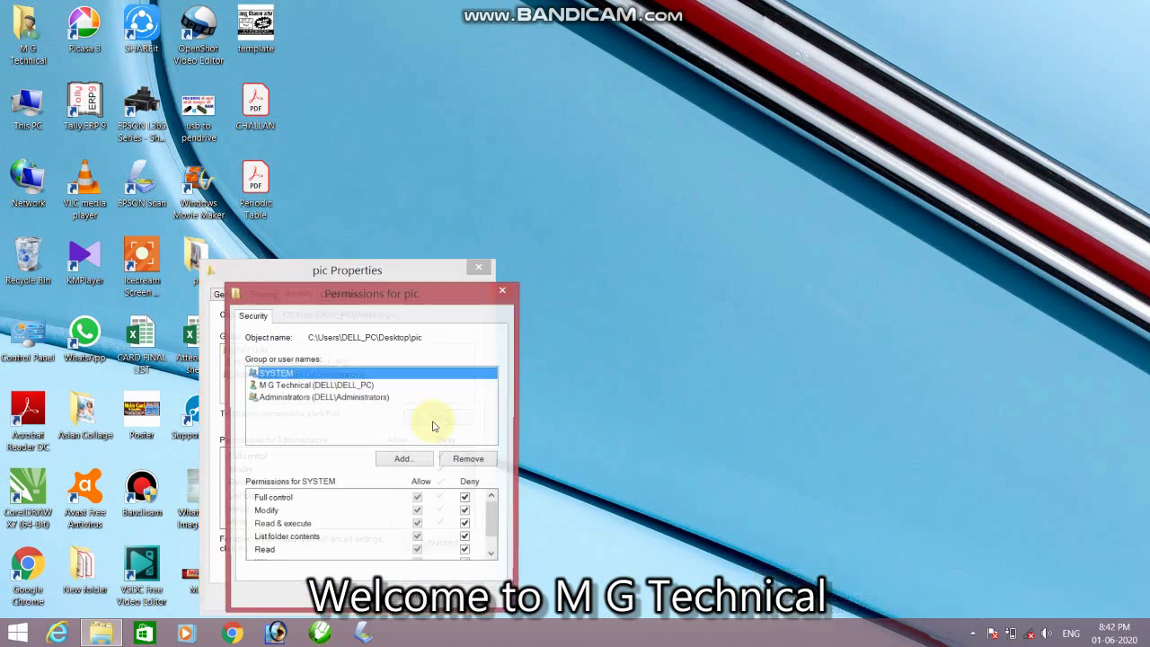
{"action": "left_click", "coordinate": [357, 398]}
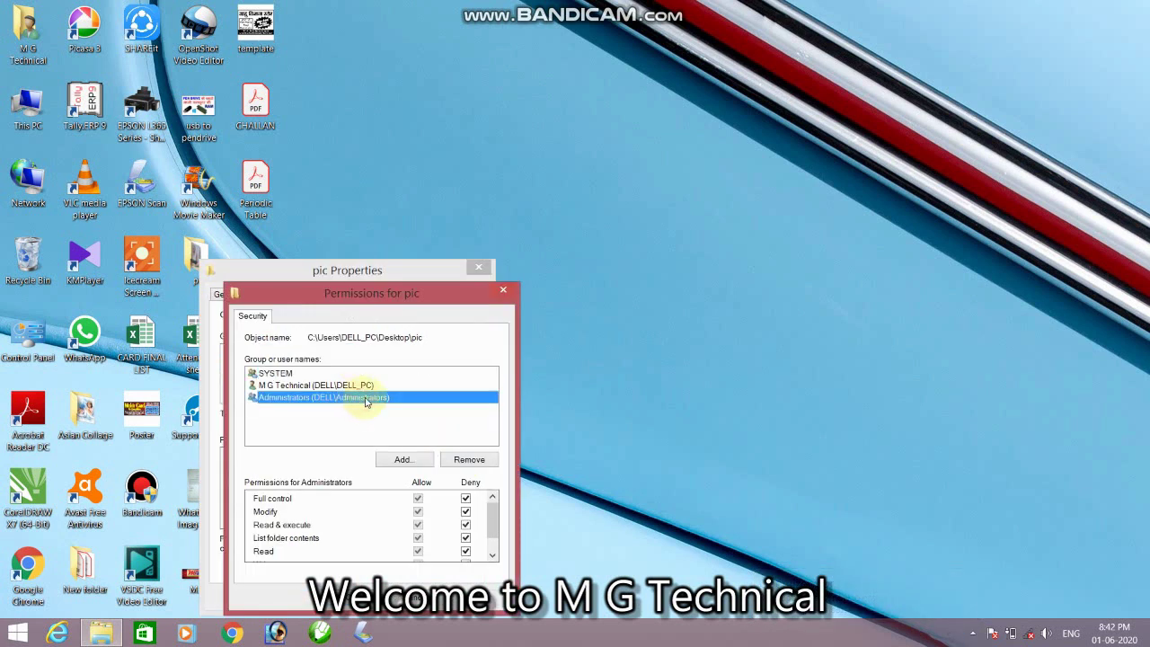
{"action": "left_click", "coordinate": [465, 499]}
{"action": "left_click", "coordinate": [465, 511]}
{"action": "left_click", "coordinate": [465, 537]}
{"action": "left_click", "coordinate": [466, 551]}
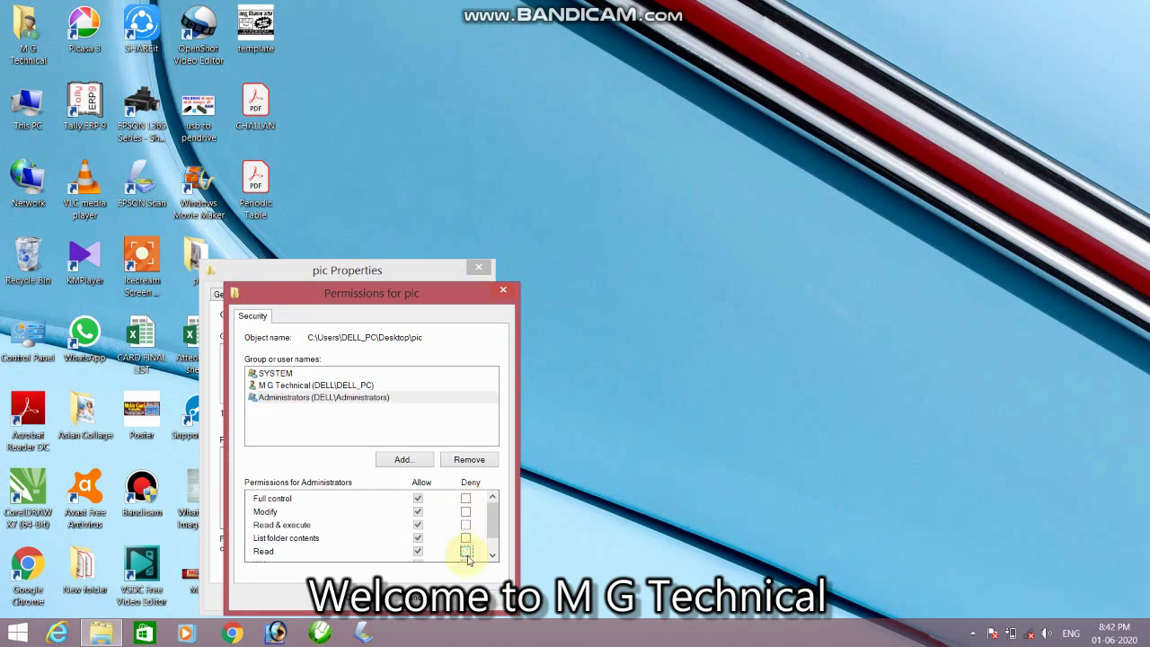
{"action": "scroll", "coordinate": [466, 543], "scroll_direction": "down", "scroll_amount": 1}
{"action": "left_click", "coordinate": [465, 540]}
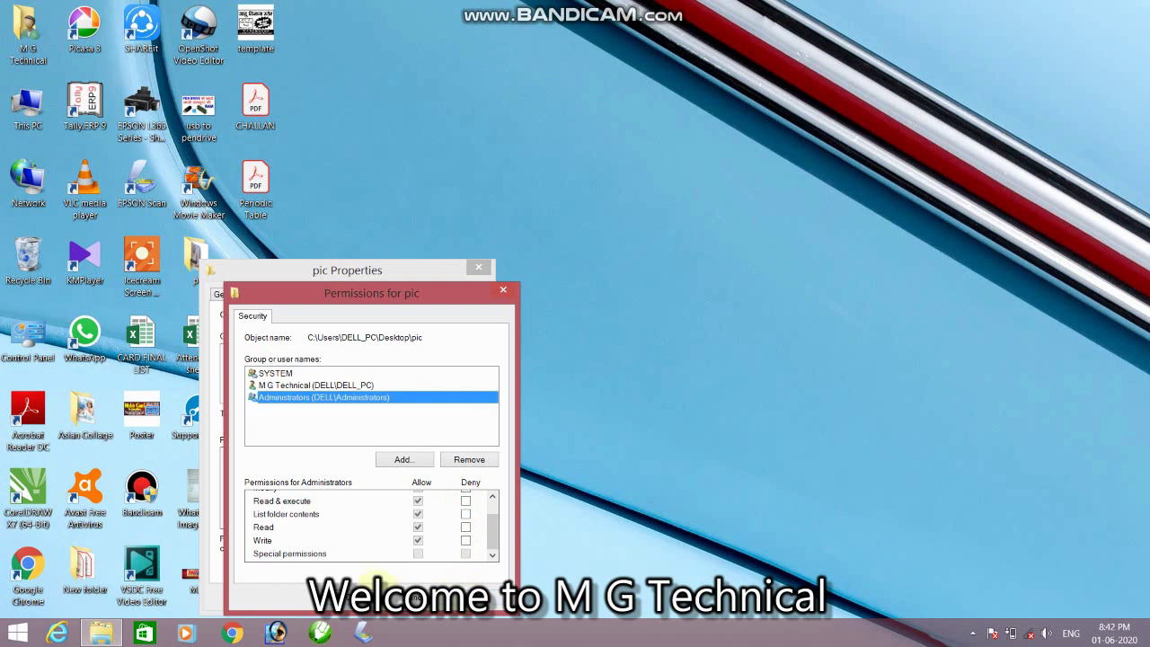
{"action": "left_click", "coordinate": [415, 598]}
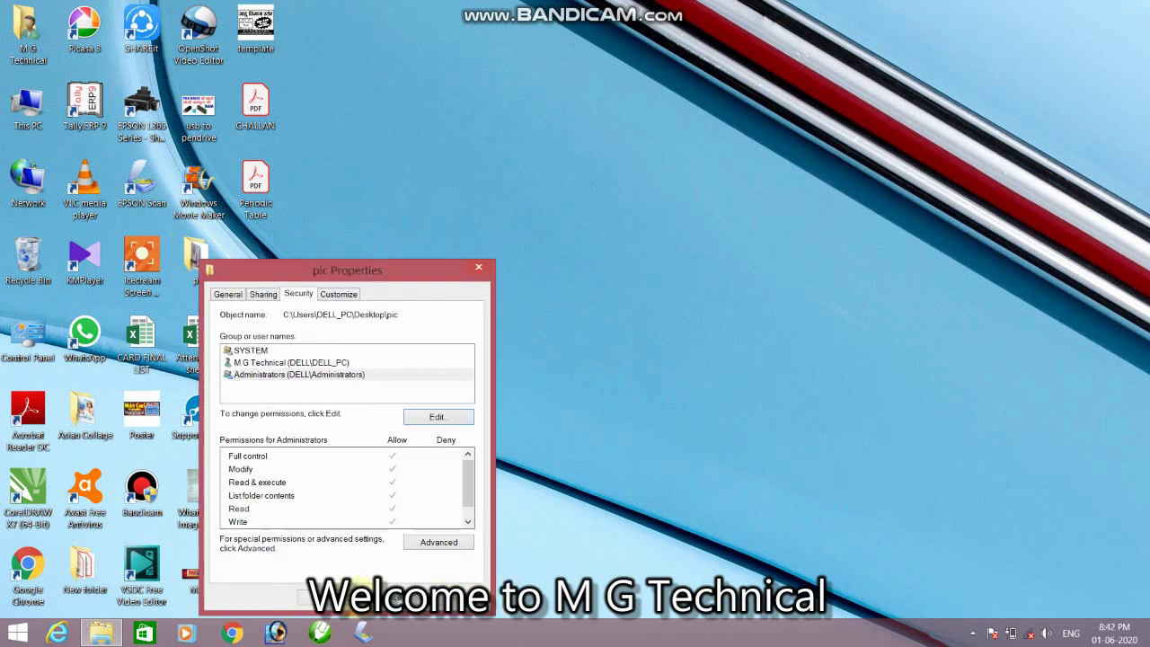
{"action": "left_click", "coordinate": [395, 595]}
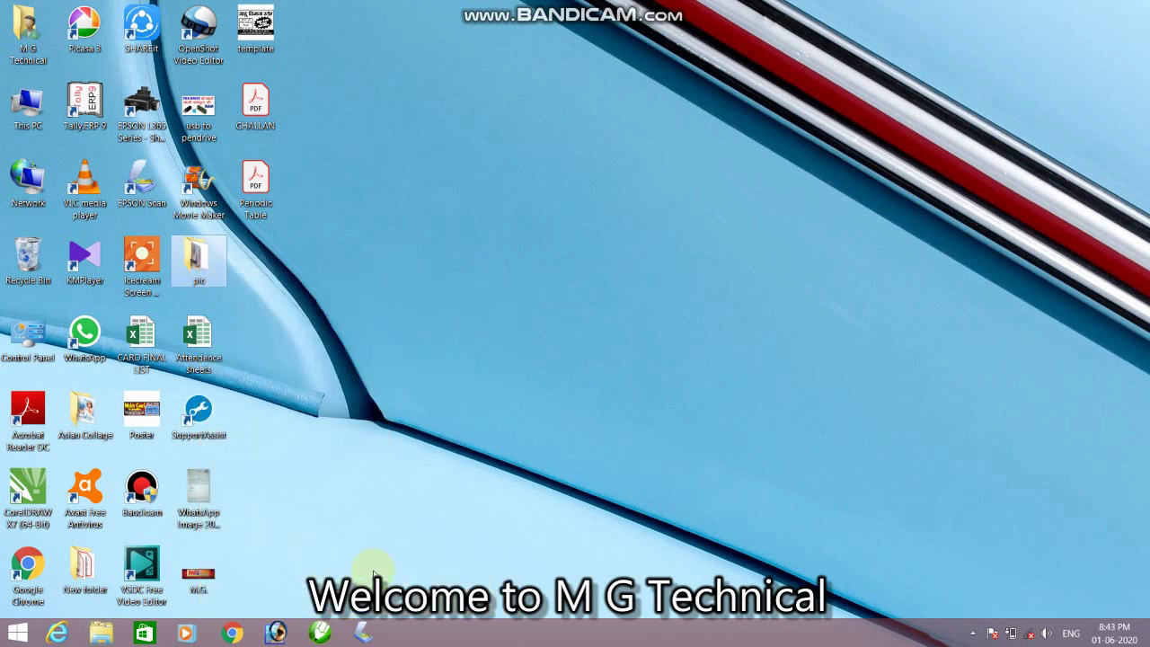
Check access to the pic folder by opening it from the desktop, and close its window.
{"action": "double_click", "coordinate": [215, 272]}
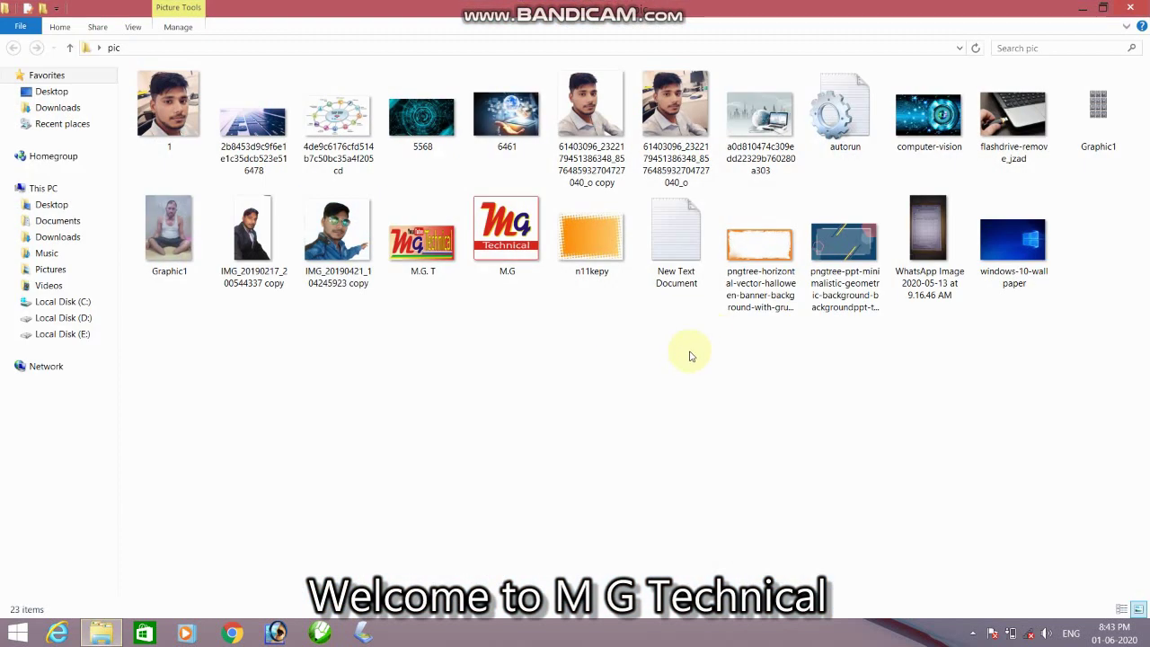
{"action": "left_click", "coordinate": [1130, 8]}
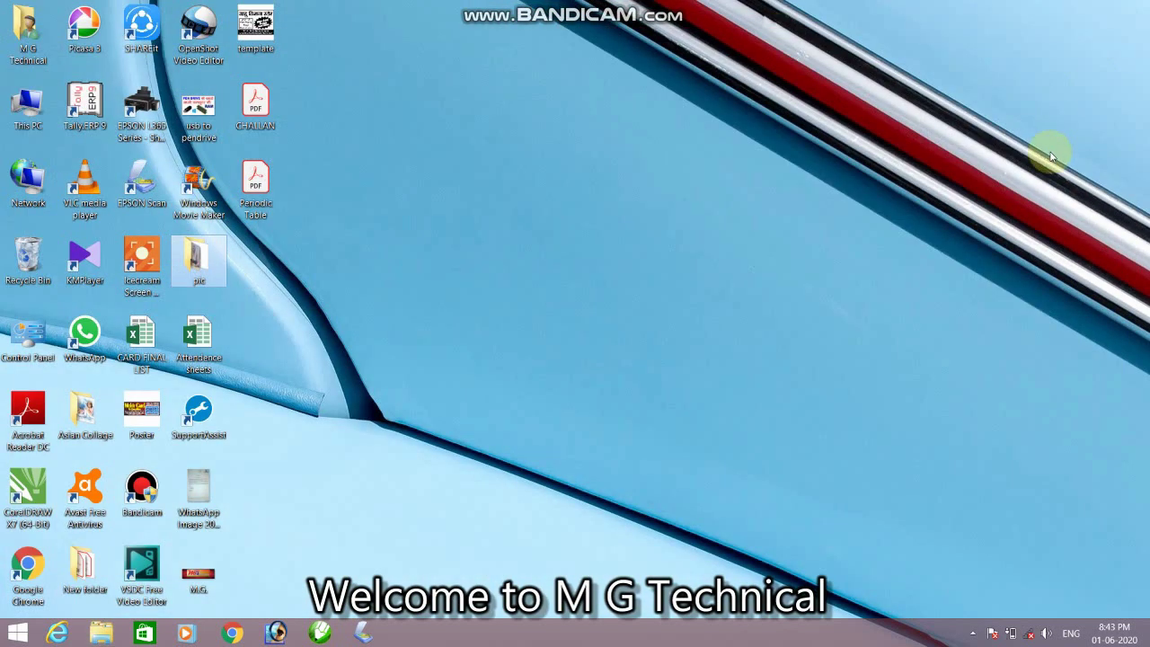